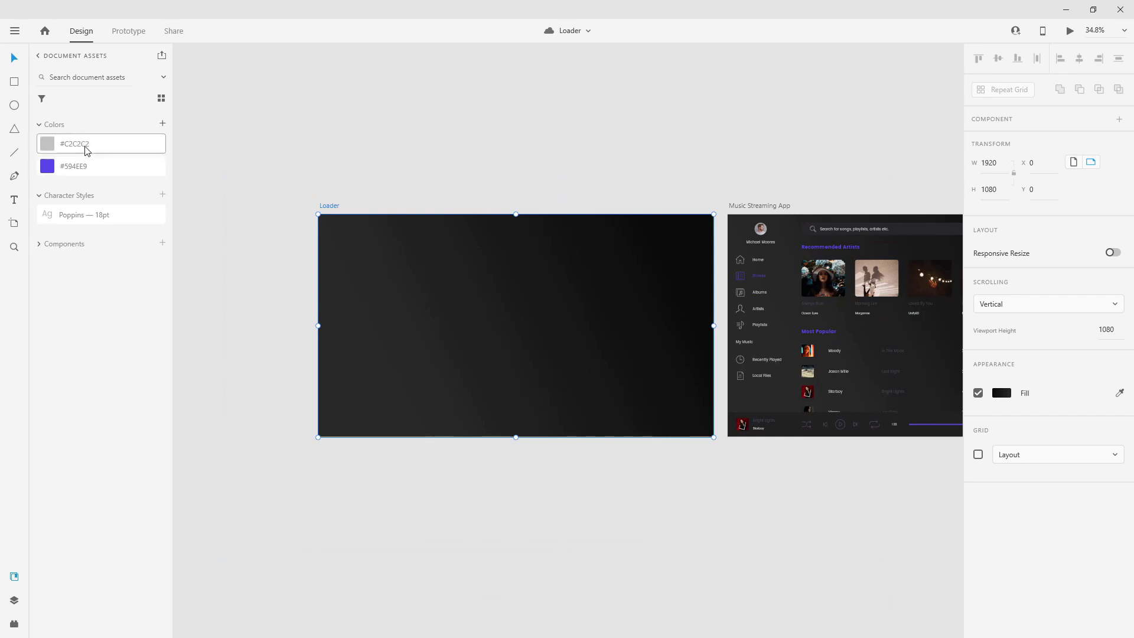
Draw a 500 by 500 circle on the Loader artboard and centre it horizontally and vertically
left_click(15, 107)
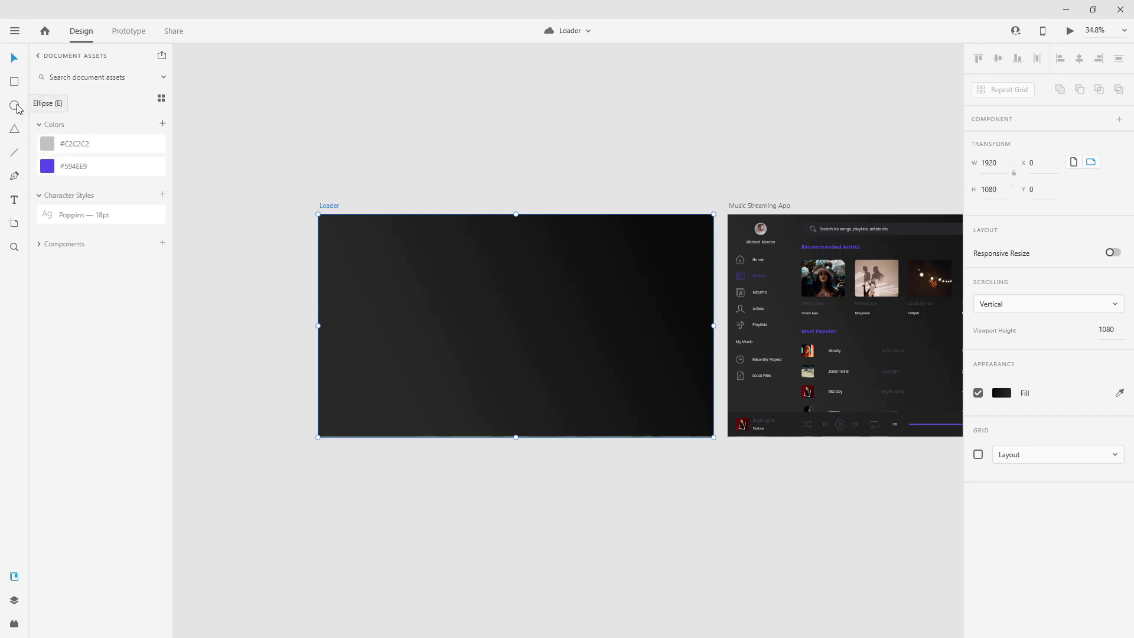
left_click_drag(460, 273, 573, 389)
double_click(998, 163)
type("50")
key("Return")
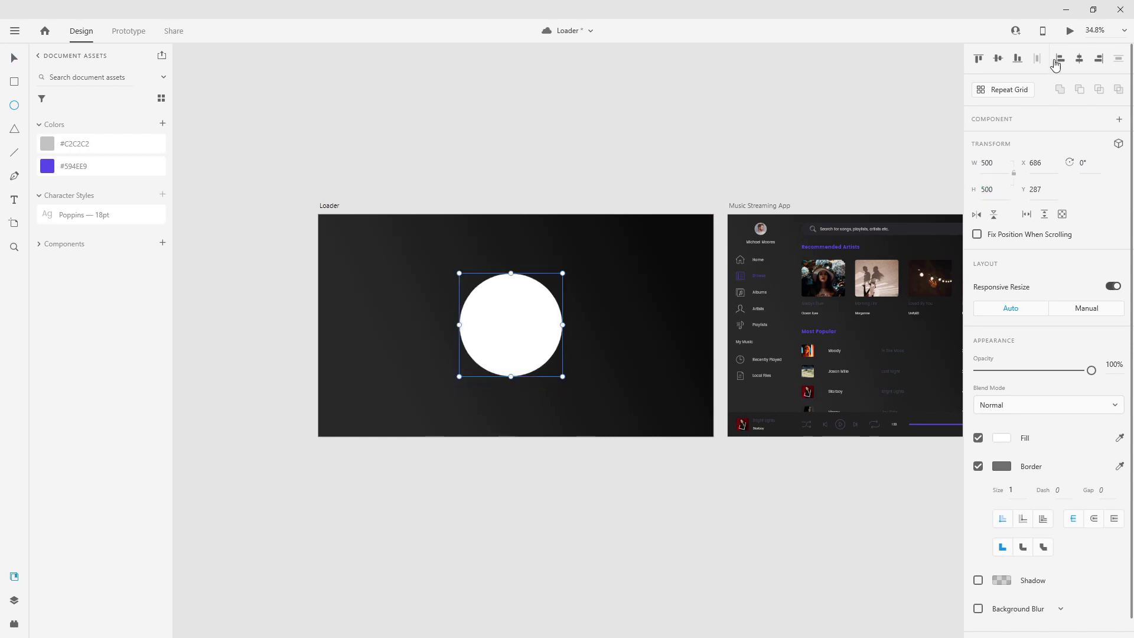
left_click(1079, 62)
left_click(1001, 63)
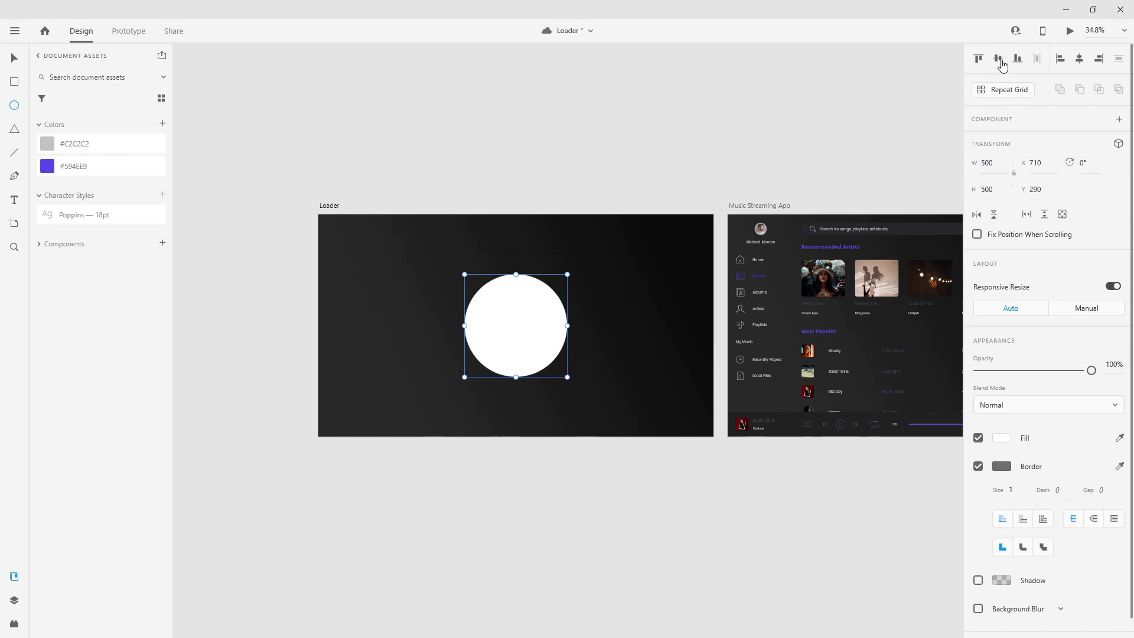
Add the text "Loading" below the circle and apply the Poppins — 18pt character style to it
left_click(15, 202)
left_click(440, 404)
type("Loading")
key("ctrl+a")
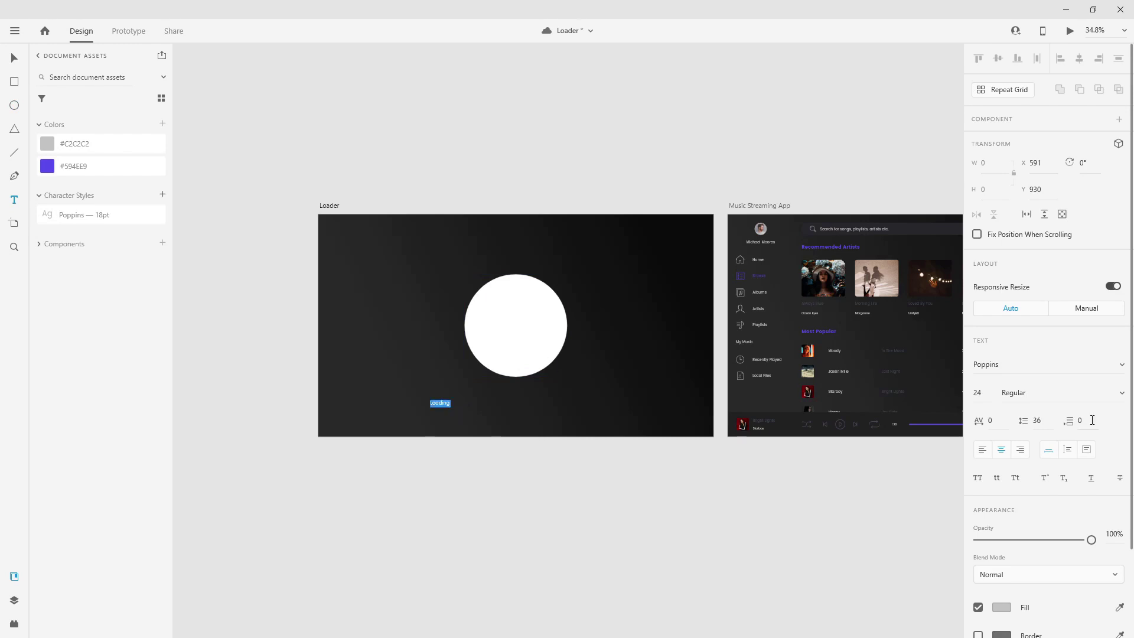
left_click(78, 217)
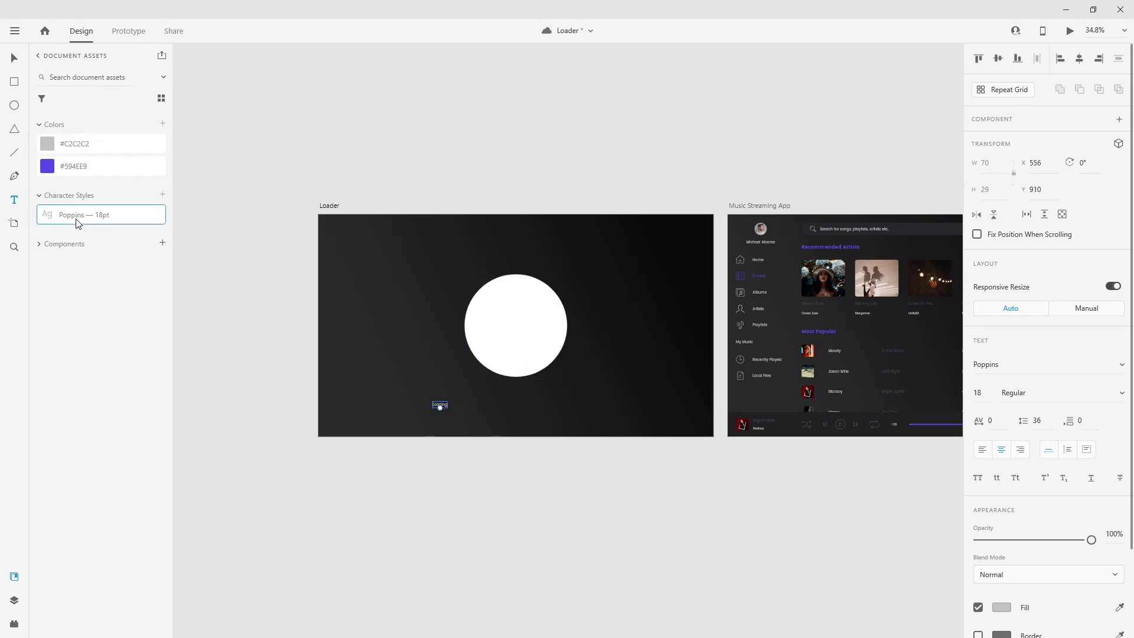
Set the Loading text's size to 24 and centre it horizontally on the artboard
left_click(979, 394)
type("30")
key("Return")
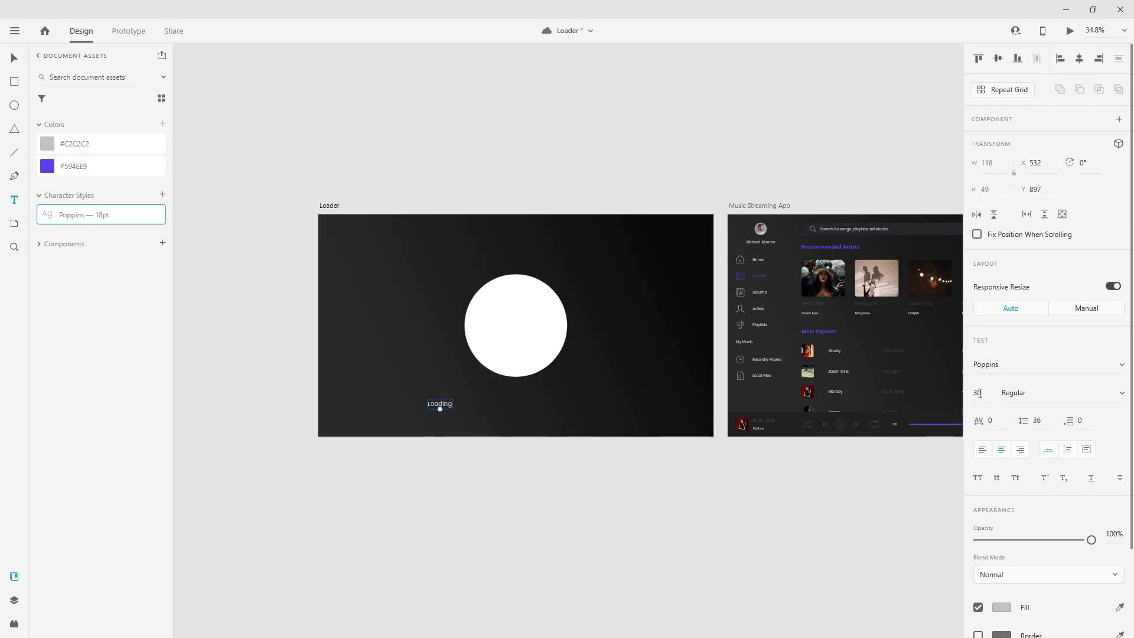
type("24")
key("Return")
left_click(14, 57)
left_click(1078, 60)
Apply the #C2C2C2 colour to the Loading text and move it up to 60 px below the circle
scroll(489, 380, "up", 5)
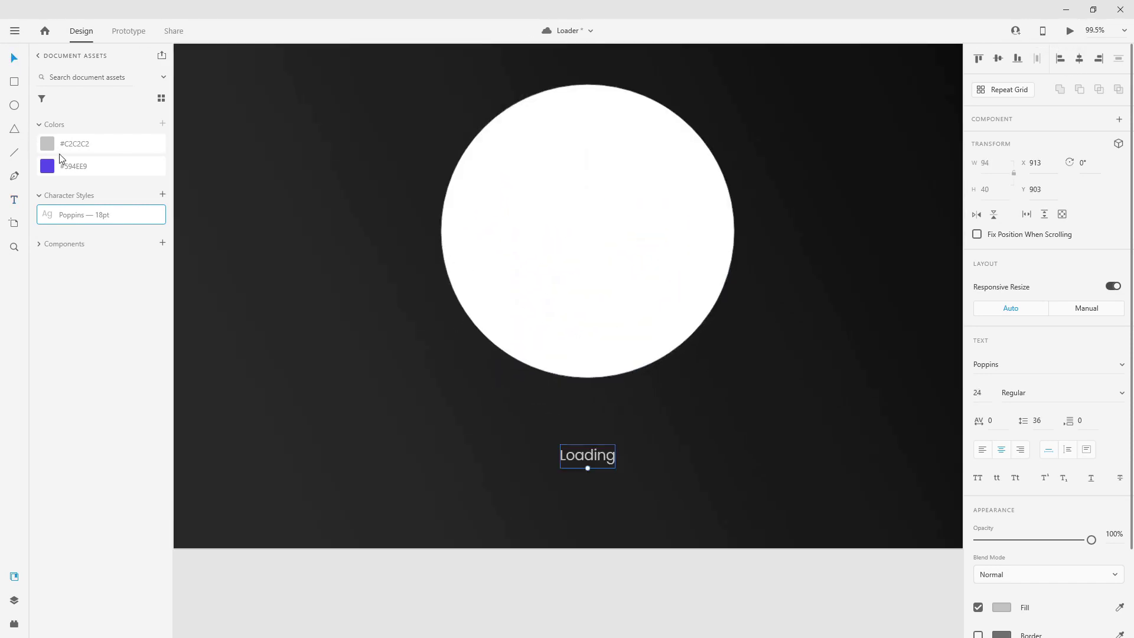
left_click(74, 155)
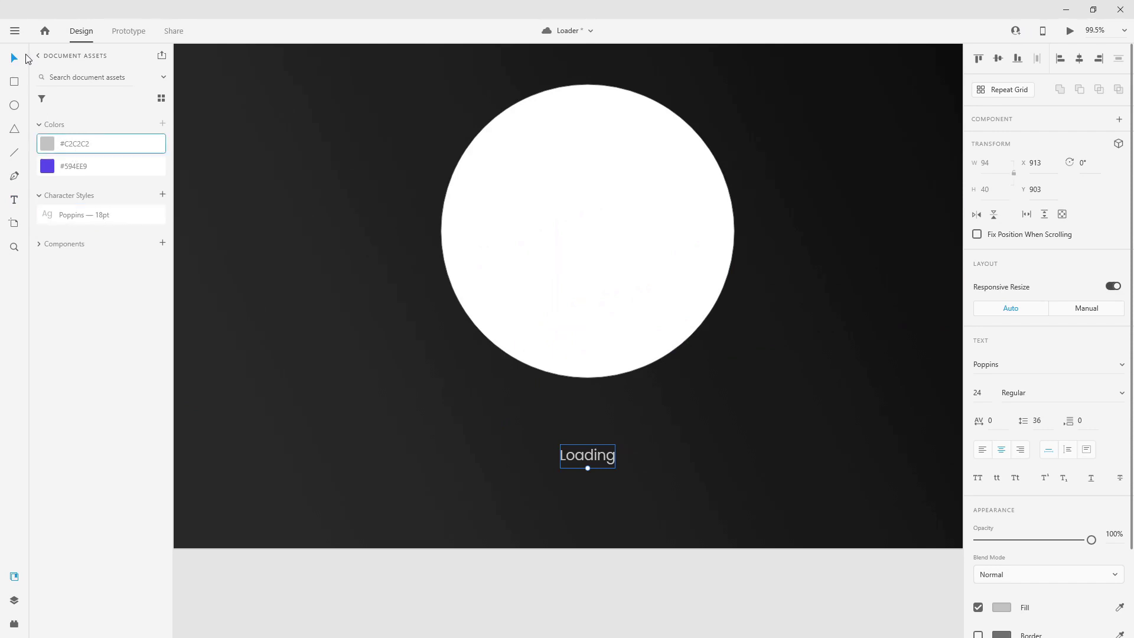
left_click(551, 260)
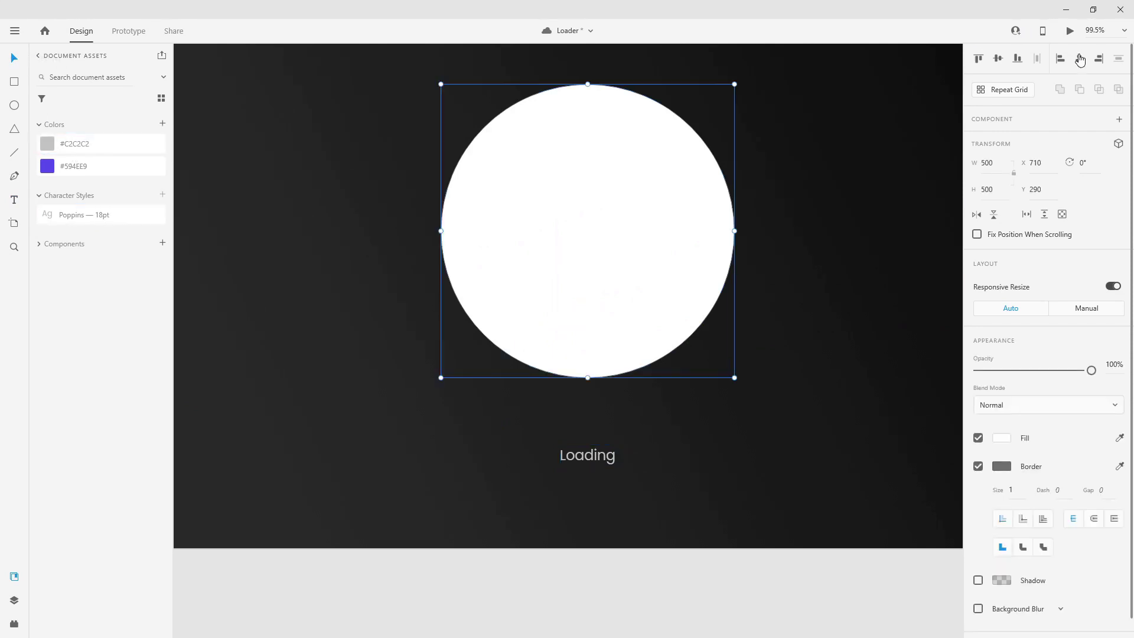
left_click_drag(607, 458, 604, 423)
key("alt")
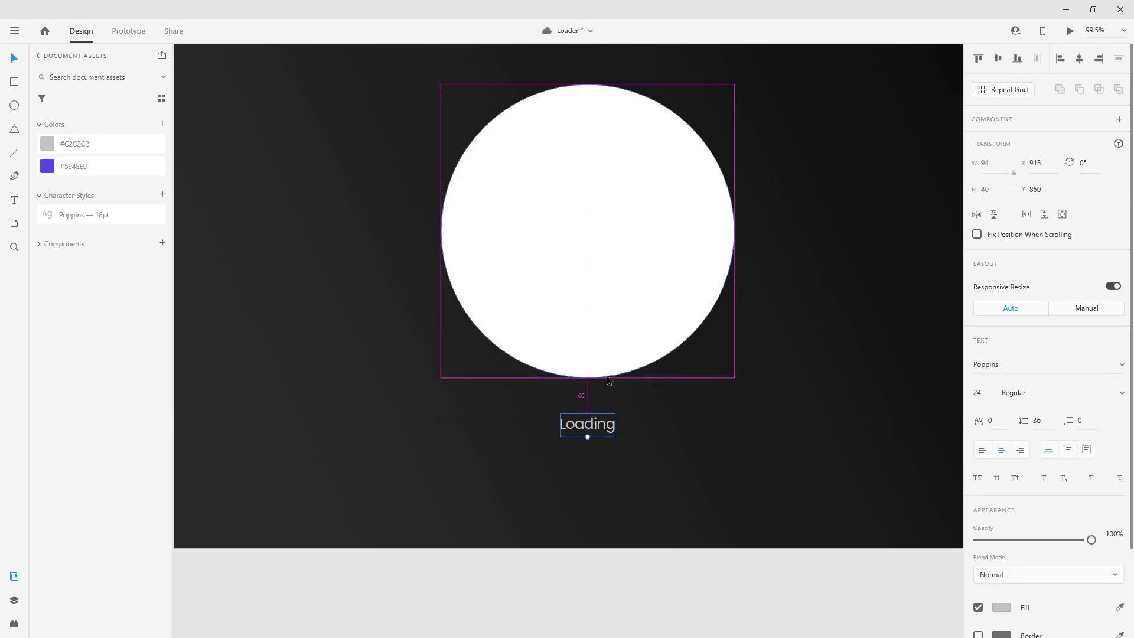
Rename the circle's layer as "outter"
left_click(611, 175)
scroll(522, 196, "down", 2)
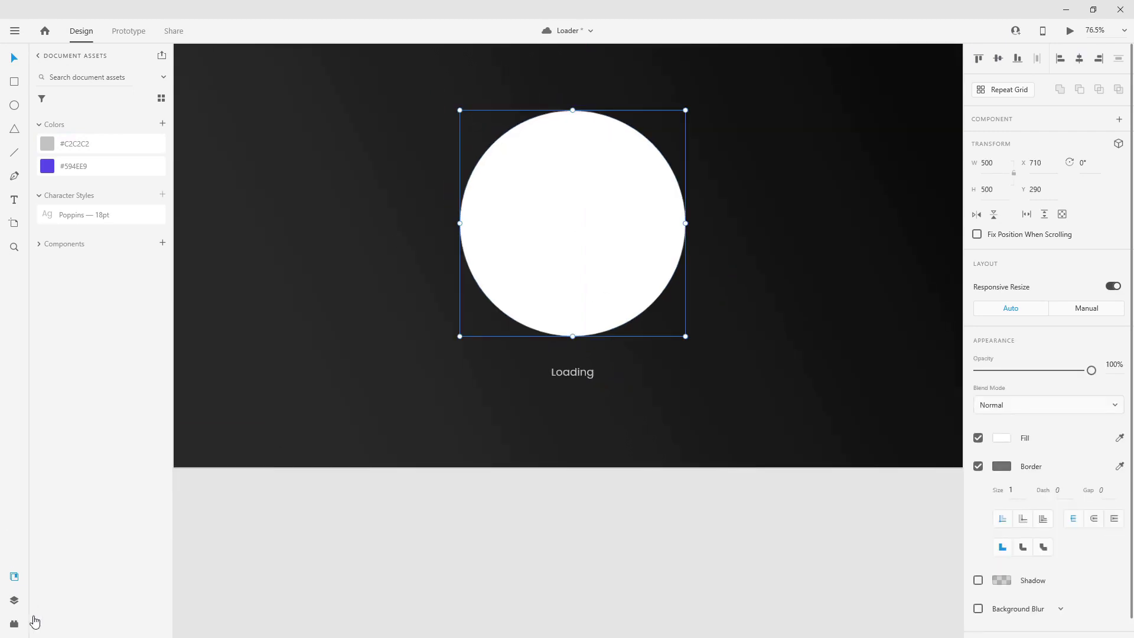
left_click(14, 600)
double_click(66, 120)
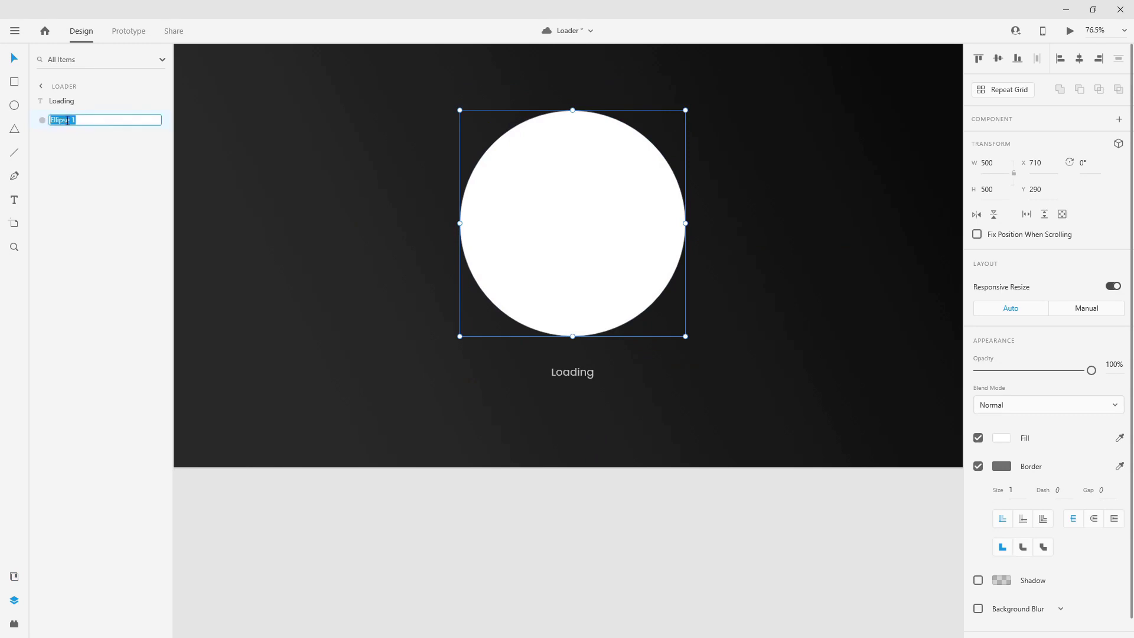
type("outter")
key("Return")
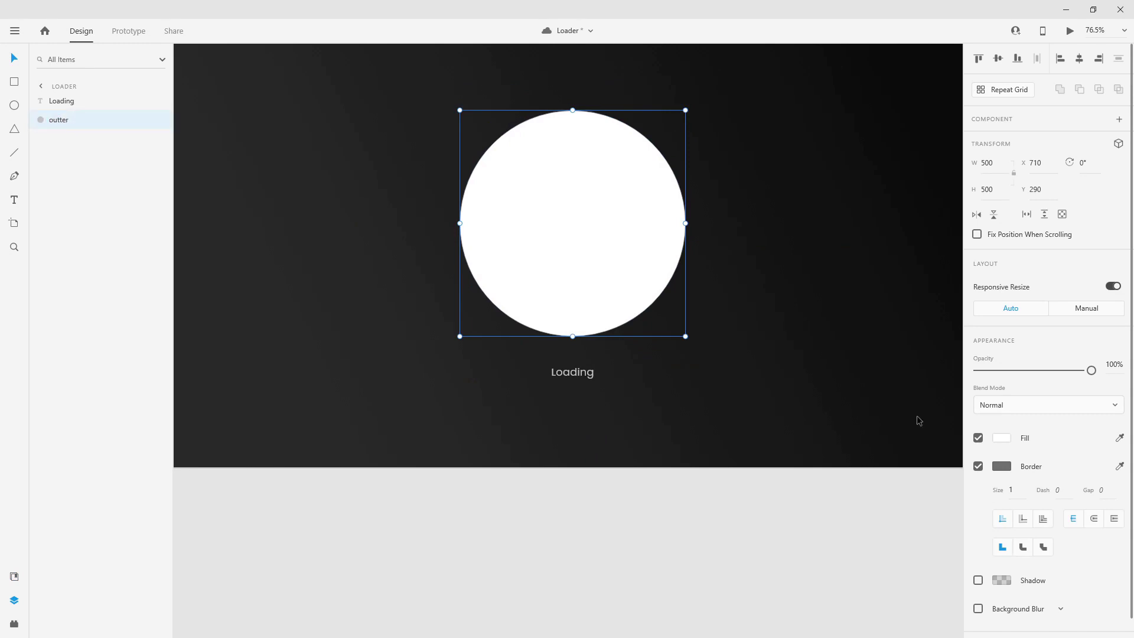
Turn off the outter circle's fill and set its border size to 30
left_click(978, 437)
left_click(1023, 488)
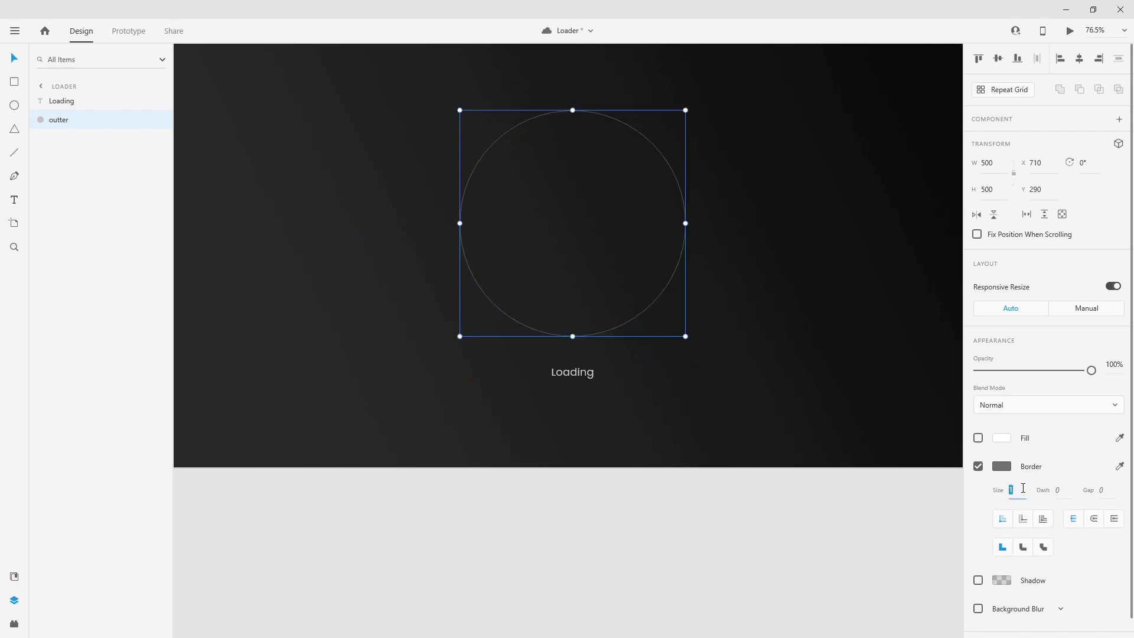
type("30")
left_click(1119, 466)
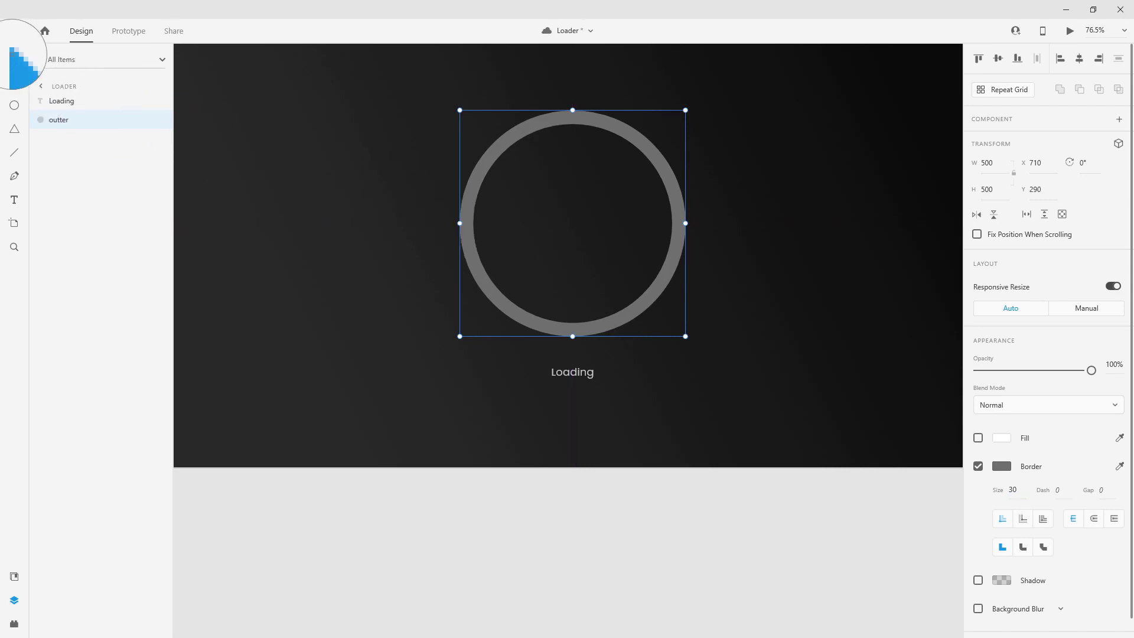
left_click(14, 55)
key("ctrl+z")
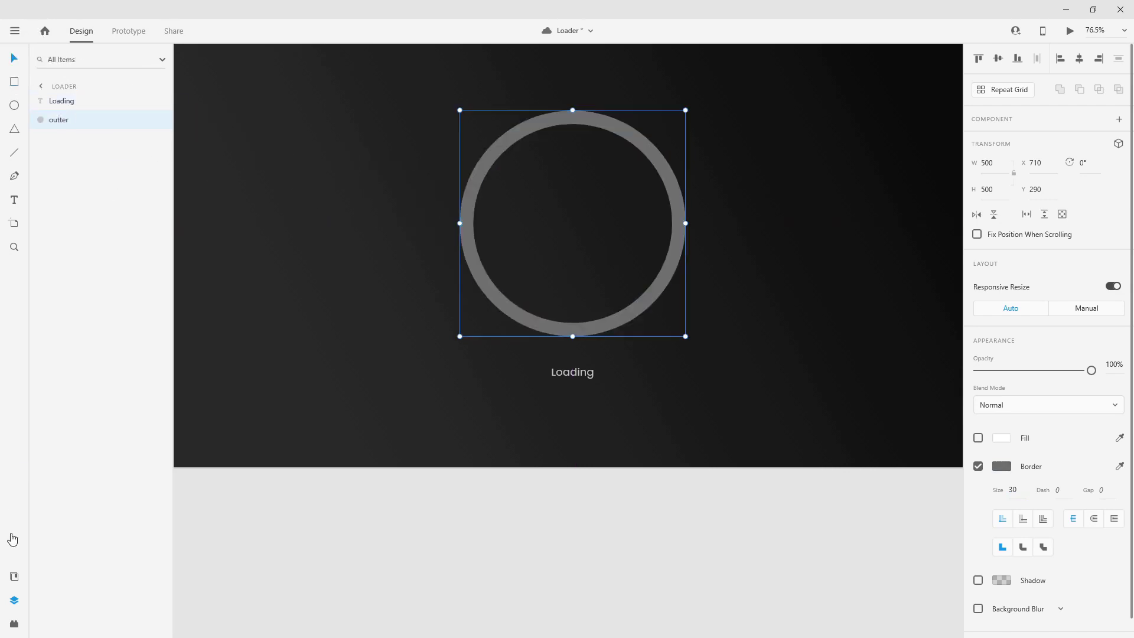
Sample the #594EE9 document colour for the outter ring's border and set the ring's opacity to 30%
left_click(14, 576)
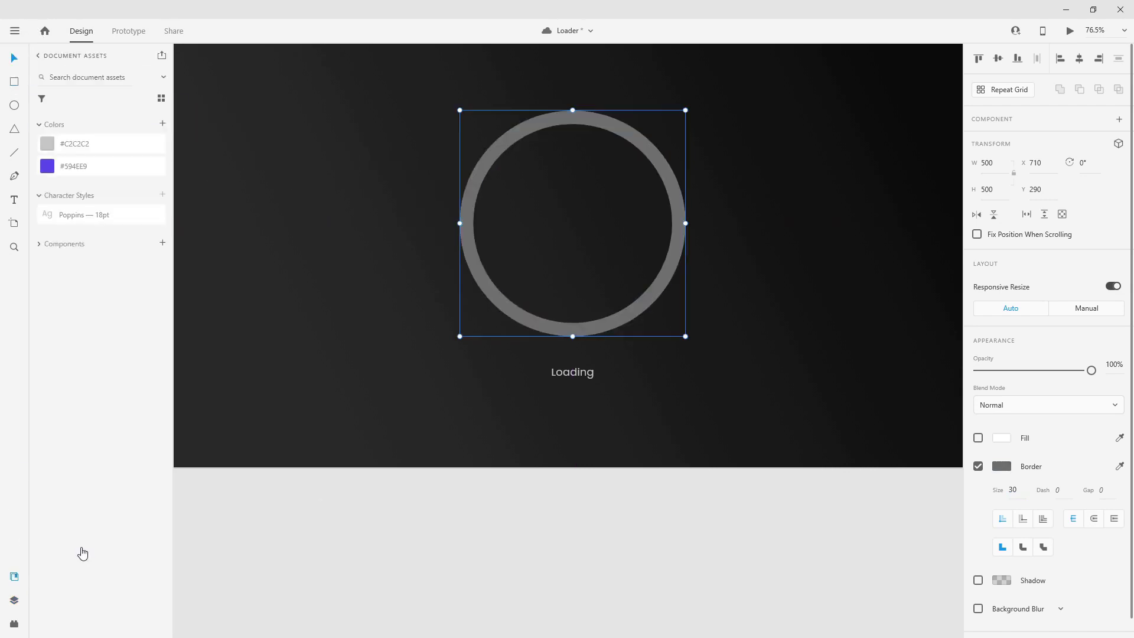
left_click(1119, 466)
left_click(47, 166)
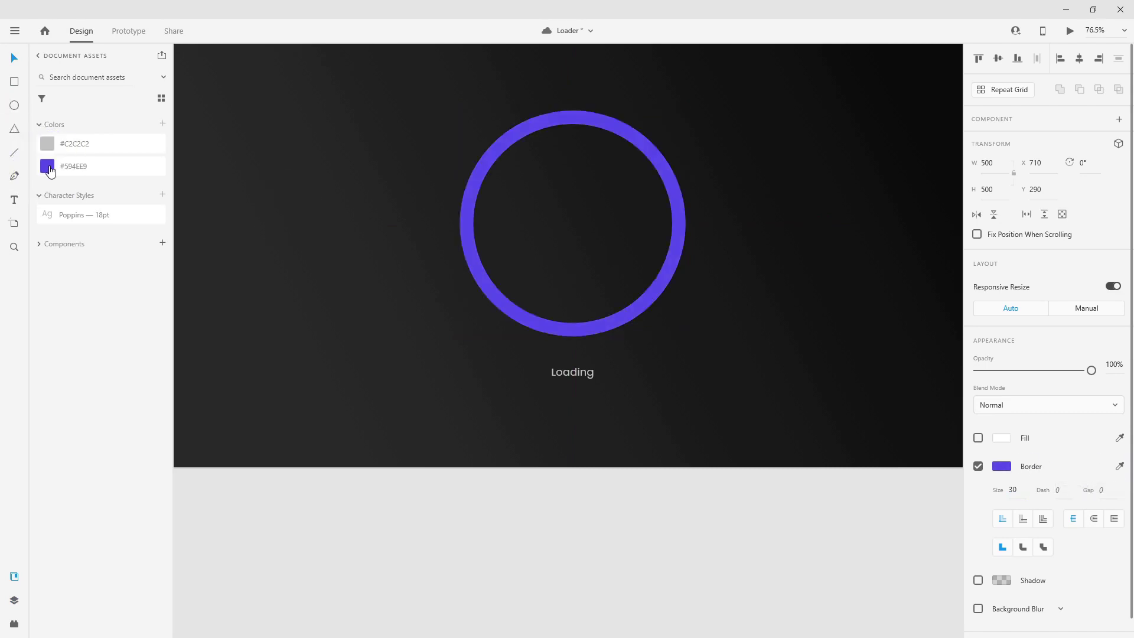
left_click(14, 600)
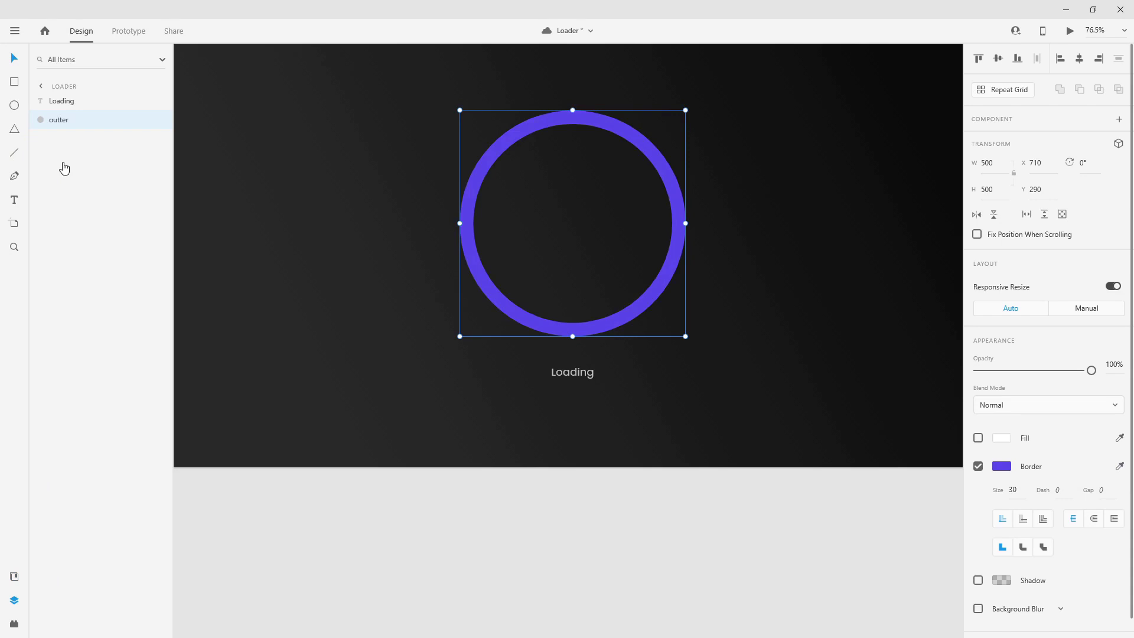
key("3")
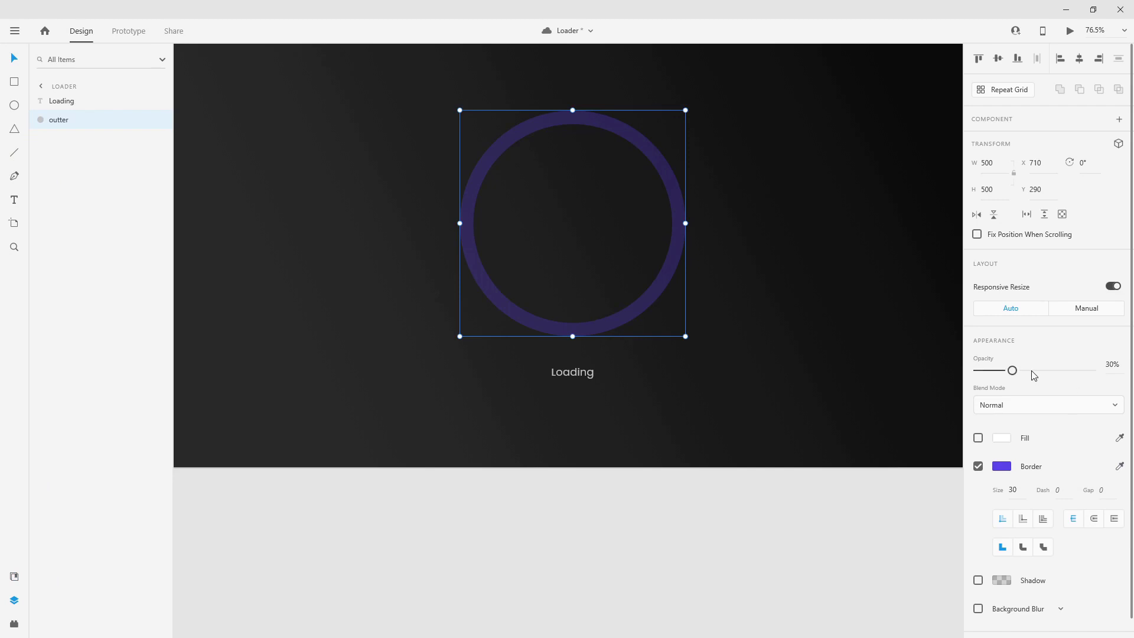
Duplicate the outter ring, rename the copy as "inner" and set its opacity to 100%
key("ctrl+d")
double_click(57, 122)
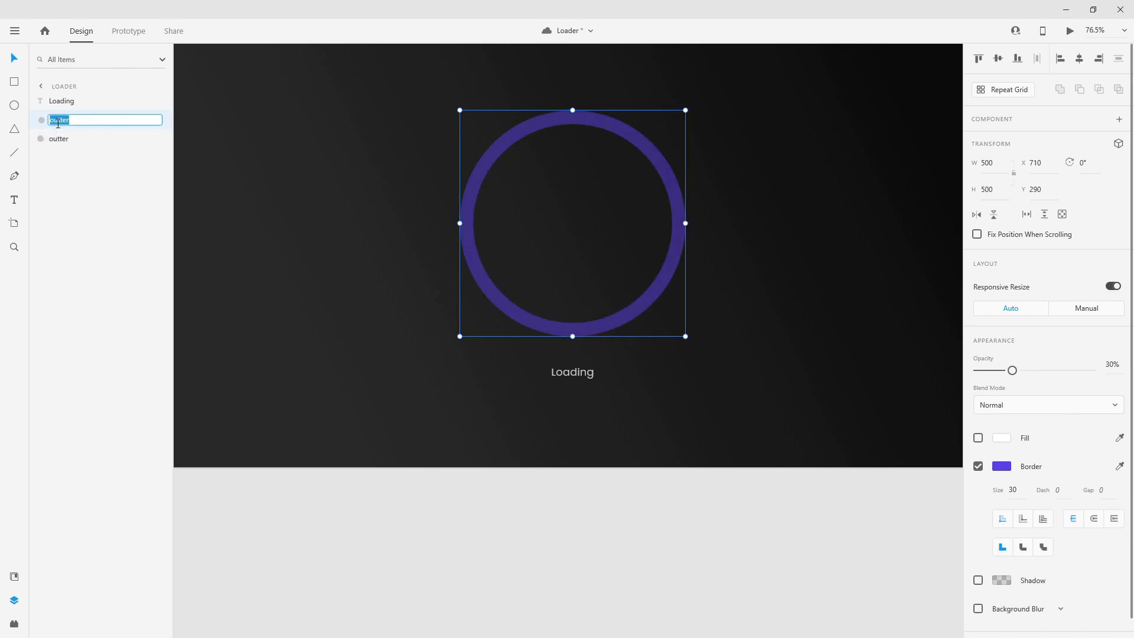
type("inner")
key("Return")
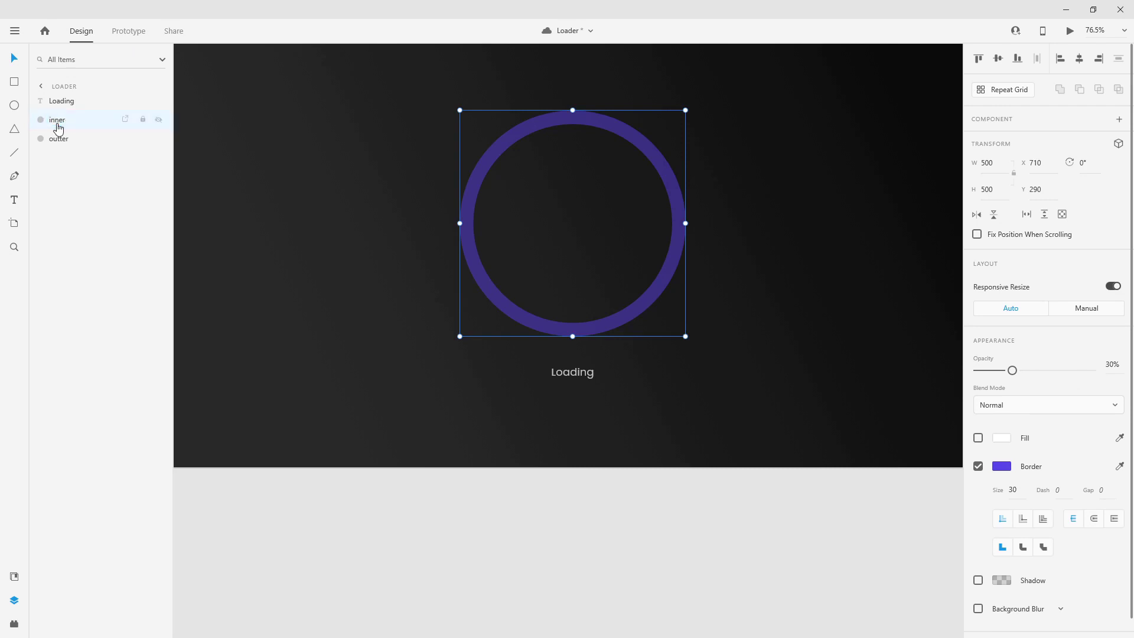
key("0")
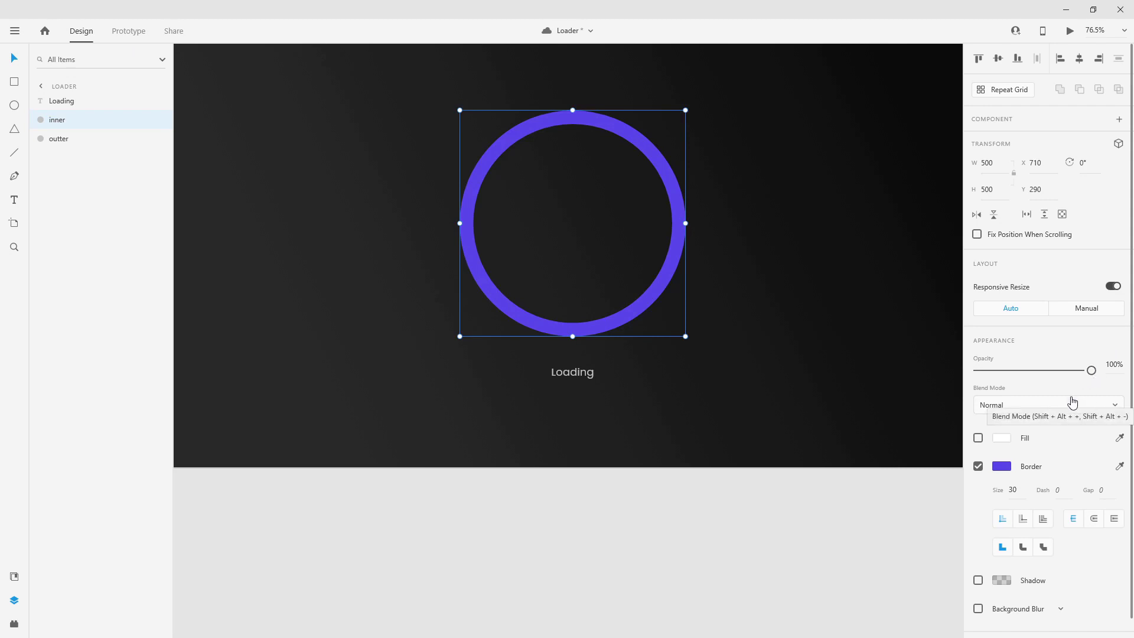
Set the inner ring's border gap to 1250 and its dash to 160
scroll(626, 274, "up", 2)
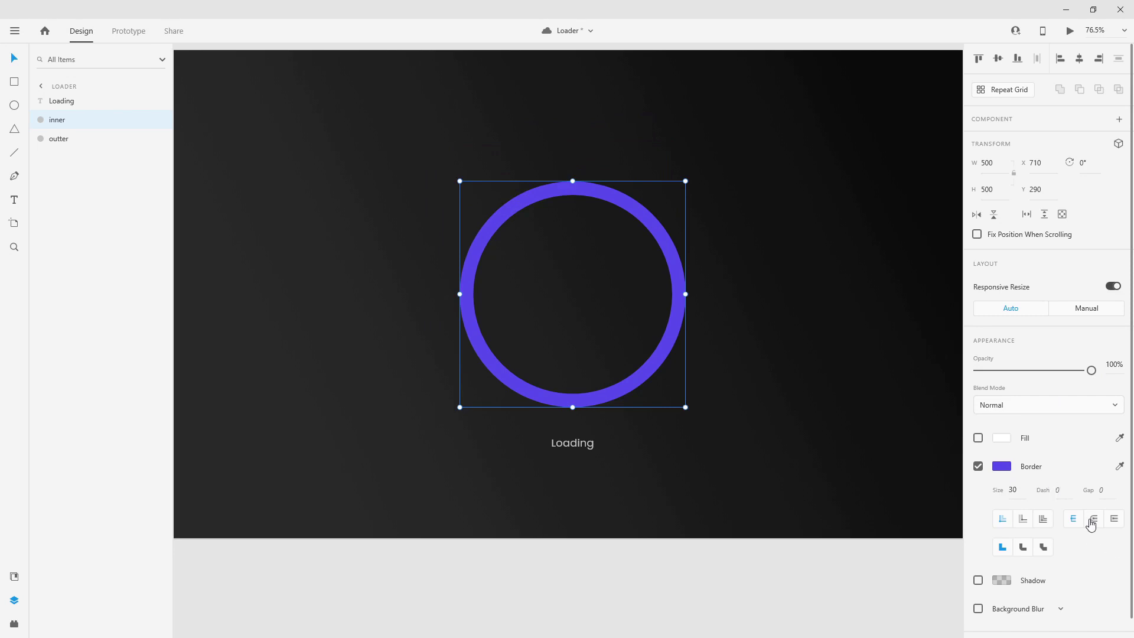
left_click(1108, 490)
key("Return")
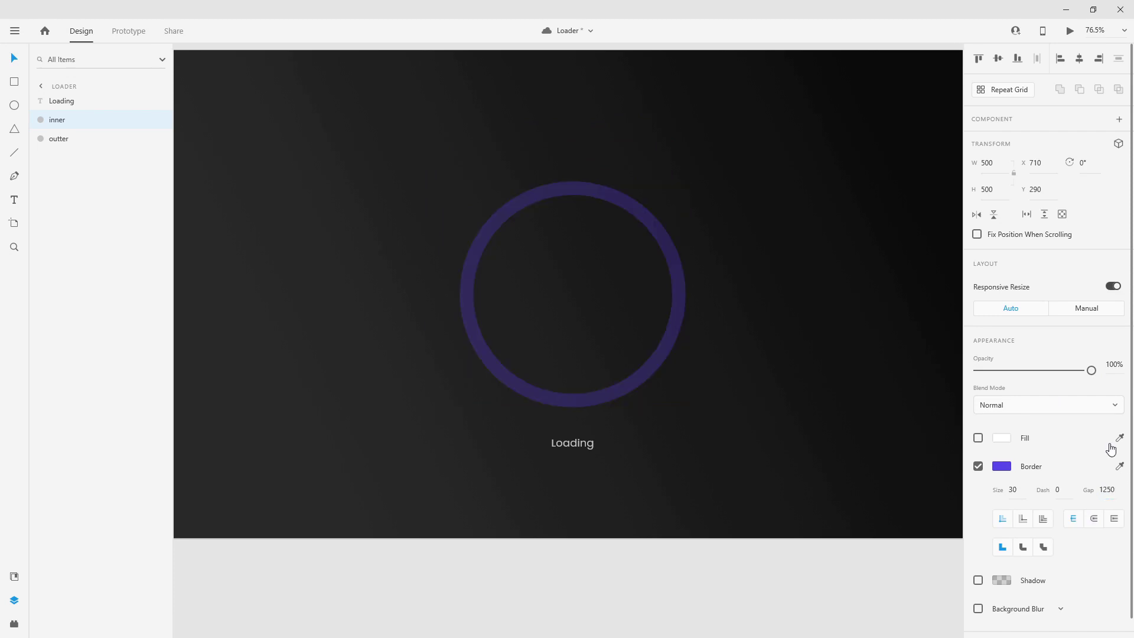
left_click(1060, 489)
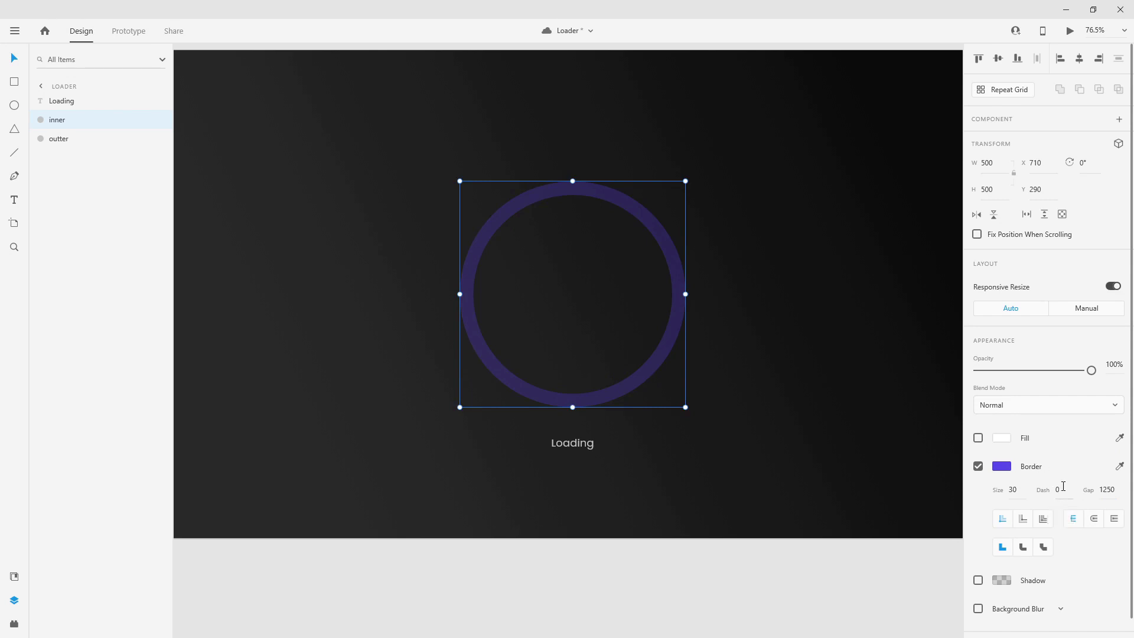
type("160")
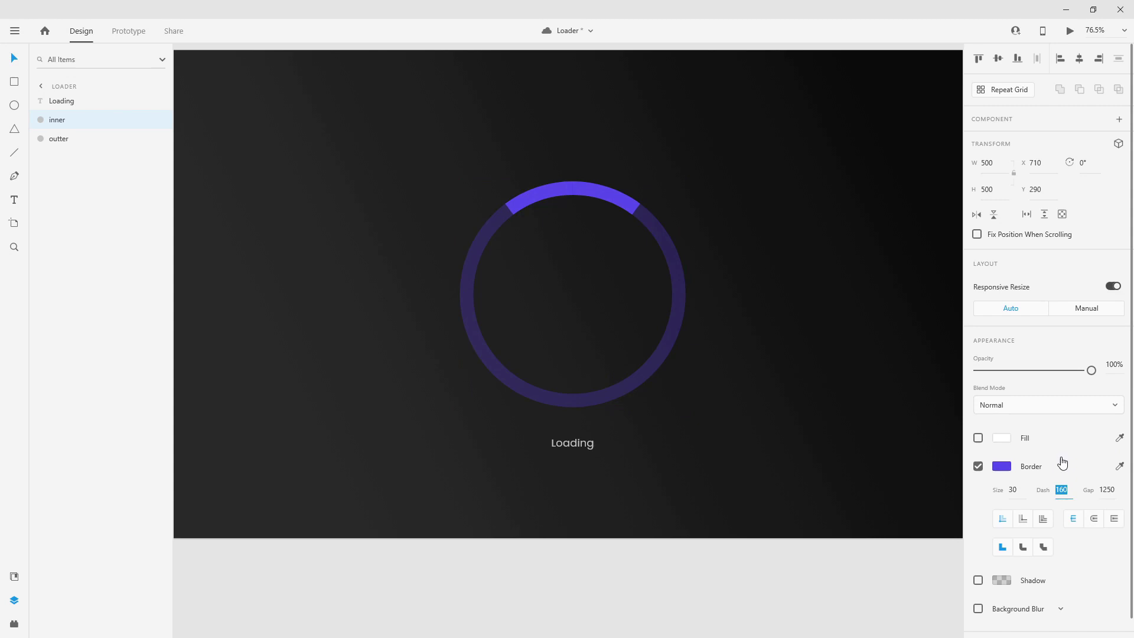
Raise the inner ring's border dash gradually to 1600 to preview the full loading sweep, and reset it to 0
key("shift+Up")
key("shift+Up")
key("shift+Up")
key("shift+Up")
key("shift+Up")
key("shift+Up")
key("shift+Up")
key("shift+Up")
key("shift+Up")
key("shift+Up")
key("shift+Up")
key("shift+Up")
key("shift+Up")
key("shift+Up")
key("shift+Up")
key("shift+Up")
key("shift+Up")
key("shift+Up")
key("shift+Up")
key("shift+Up")
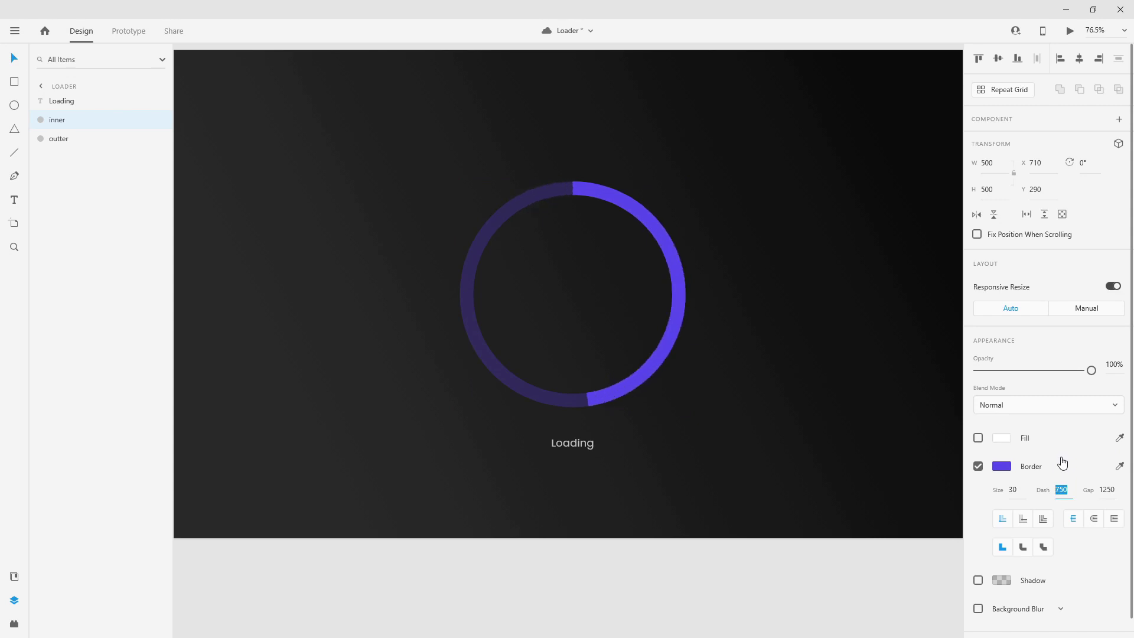
key("shift+Up")
key("shift+Up")
key("shift+Up")
key("shift+Up")
key("shift+Up")
key("shift+Up")
key("shift+Up")
key("shift+Up")
key("shift+Up")
key("shift+Up")
key("shift+Up")
key("shift+Up")
key("shift+Up")
key("shift+Up")
key("shift+Up")
key("shift+Up")
key("shift+Up")
key("shift+Up")
key("shift+Up")
key("shift+Up")
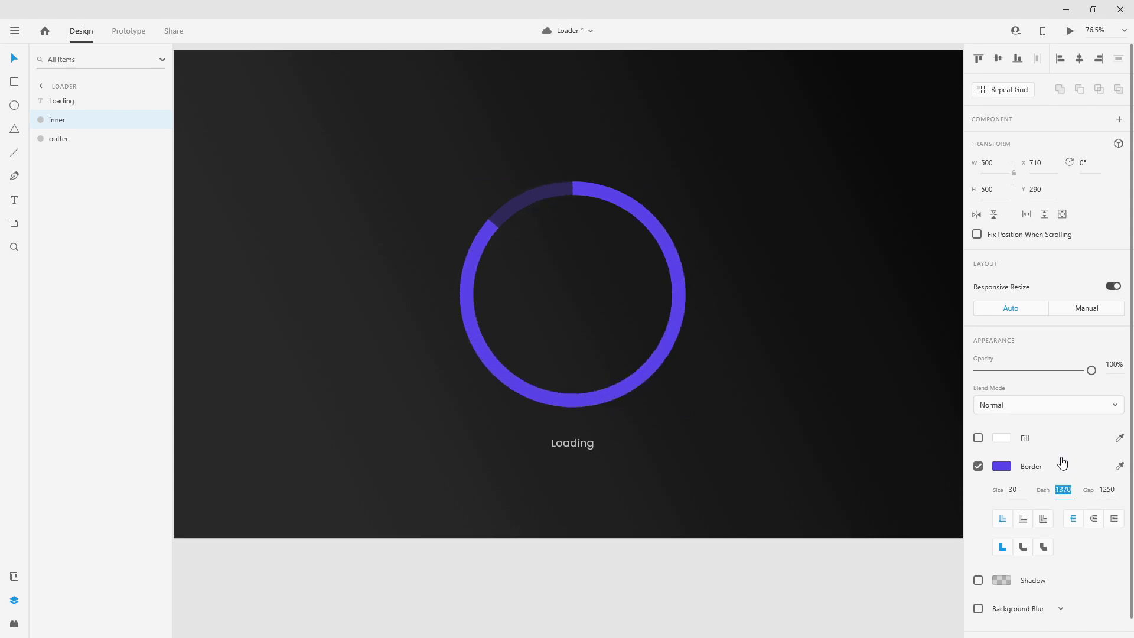
key("shift+Up")
key("shift+Up")
key("shift+Up")
key("shift+Up")
key("shift+Up")
key("shift+Up")
key("shift+Up")
key("shift+Up")
key("shift+Up")
key("shift+Up")
key("shift+Up")
key("shift+Up")
key("shift+Up")
key("shift+Up")
key("shift+Up")
key("shift+Up")
key("shift+Up")
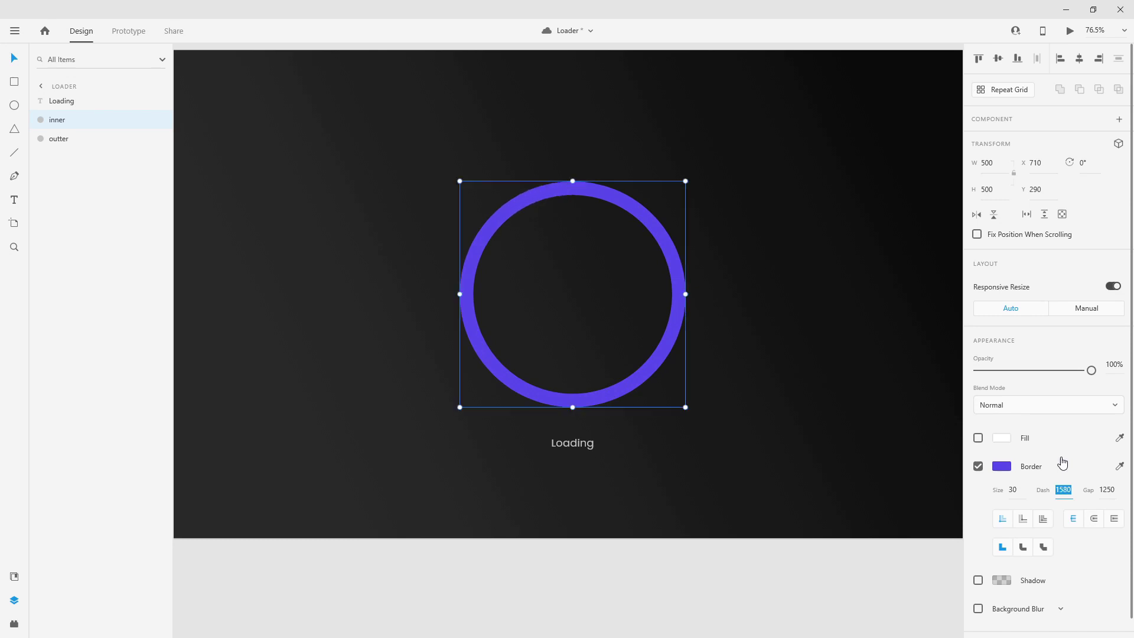
key("shift+Up")
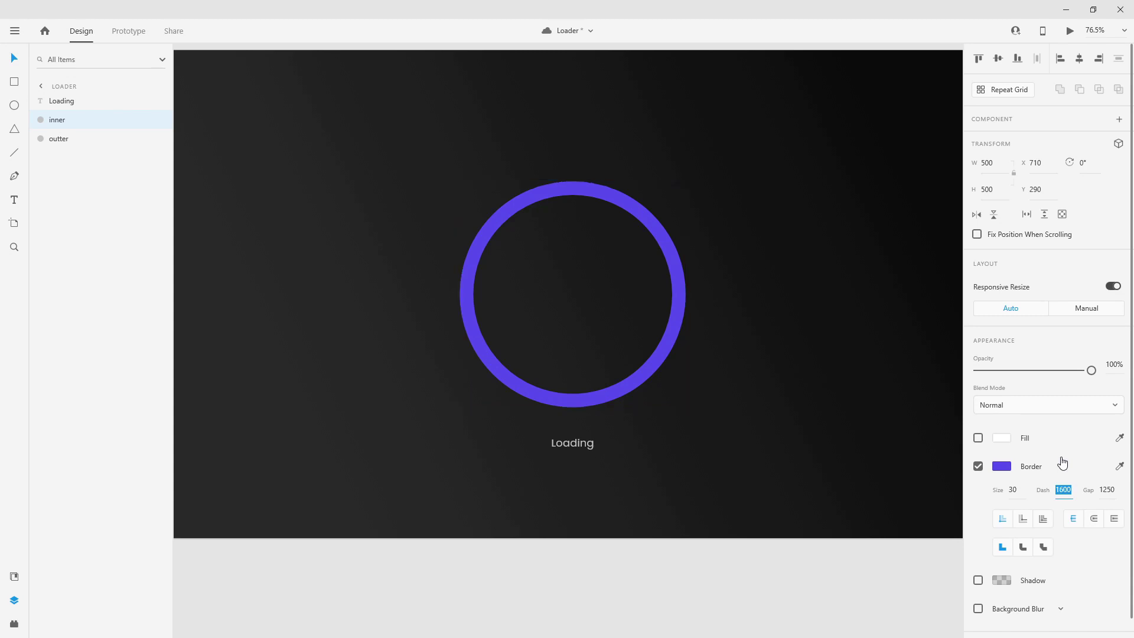
type("0")
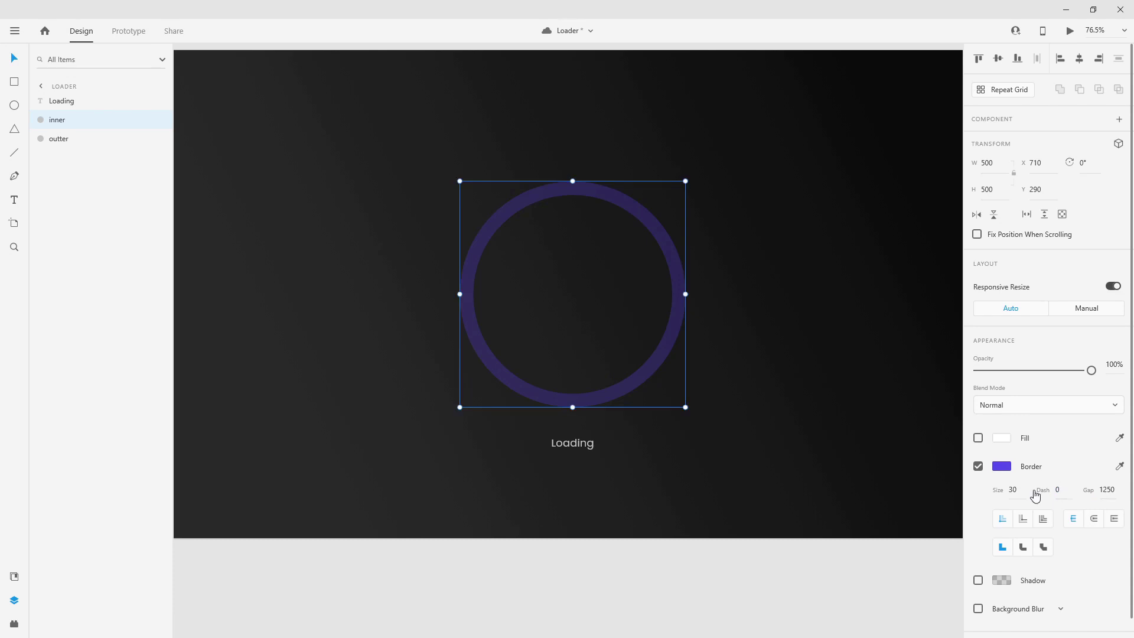
Set the inner ring's border gap to 1600 and its dash to 10
left_click(1072, 493)
type("10")
key("Return")
type("0")
left_click(1112, 492)
double_click(1107, 489)
type("1600")
left_click(1069, 490)
type("10")
key("Return")
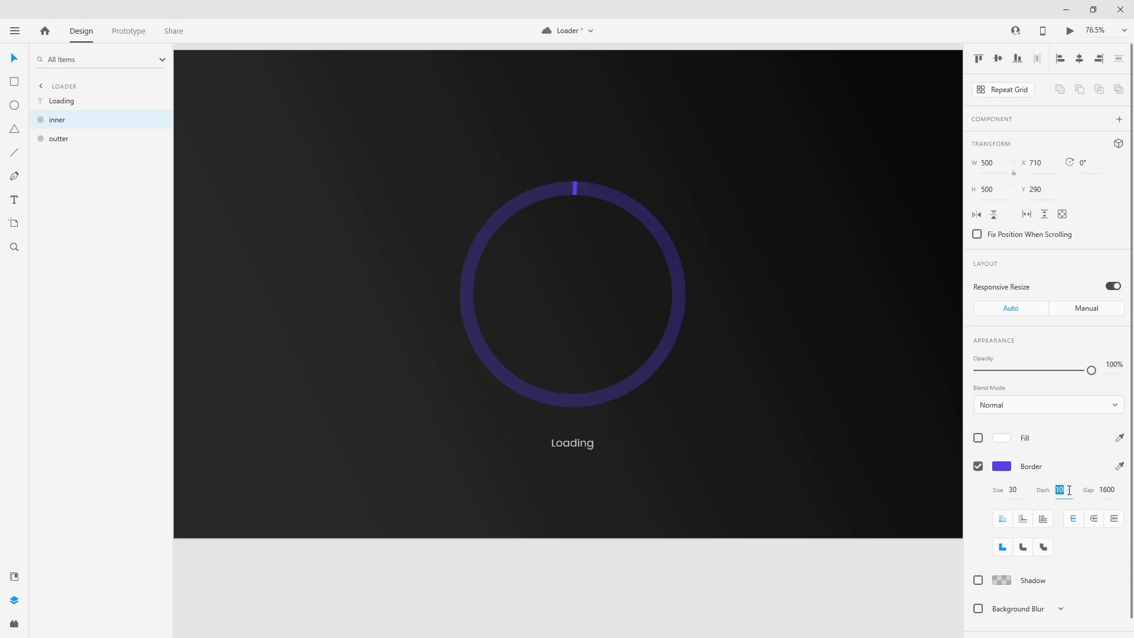
Increase the inner ring's border dash gradually to 210
key("shift+Up")
key("shift+Up")
key("shift+Up")
key("shift+Up")
key("shift+Up")
key("shift+Up")
key("shift+Up")
key("shift+Up")
key("shift+Up")
key("shift+Up")
key("shift+Up")
key("shift+Up")
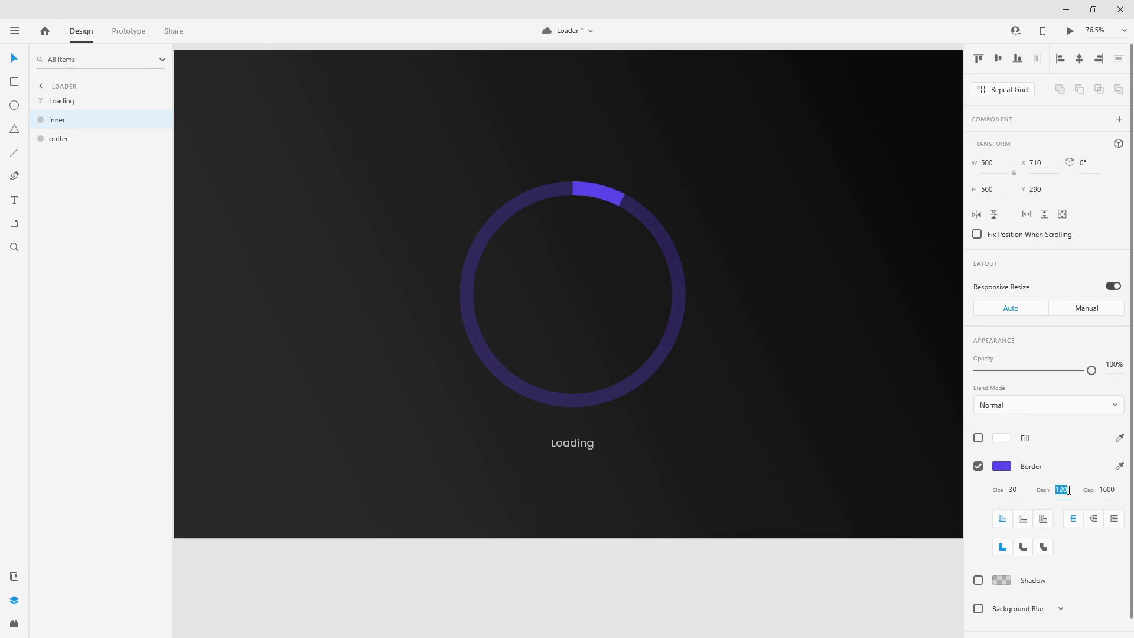
key("shift+Up")
key("shift+Up")
key("shift+Up")
key("shift+Up")
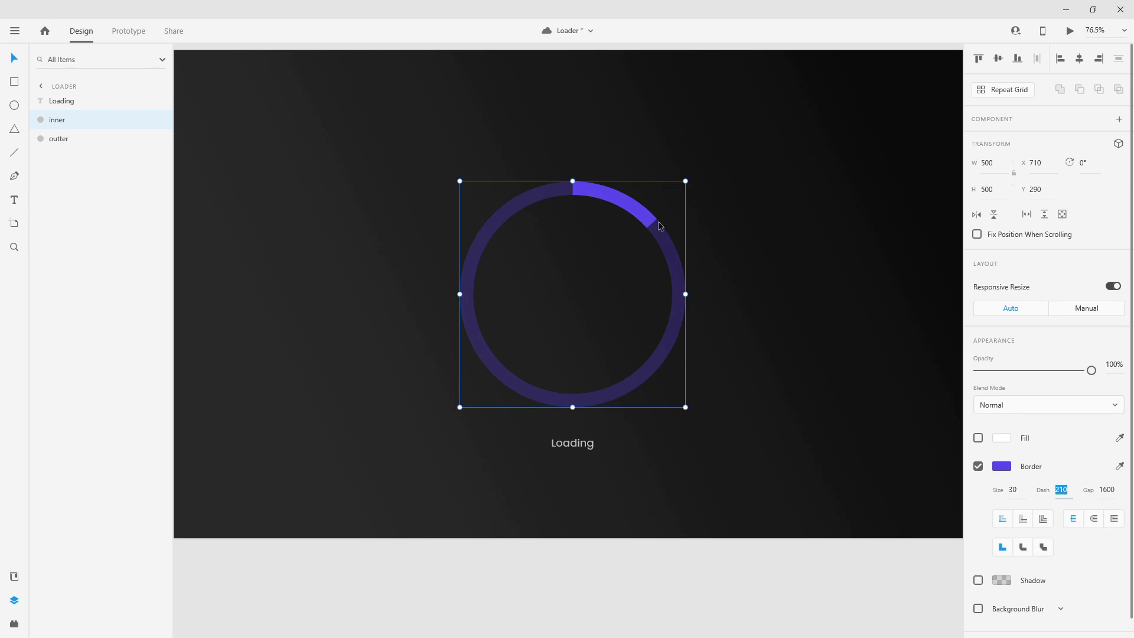
Give the inner ring's border round caps and a dash of 0, and save the document
left_click(1095, 523)
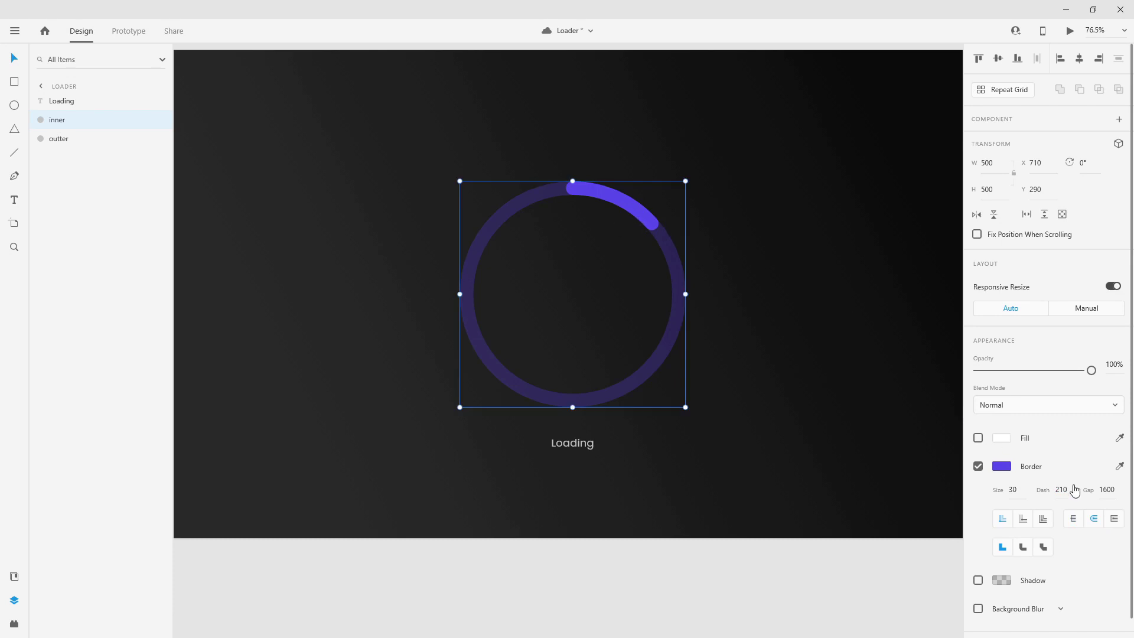
left_click(1052, 490)
type("0")
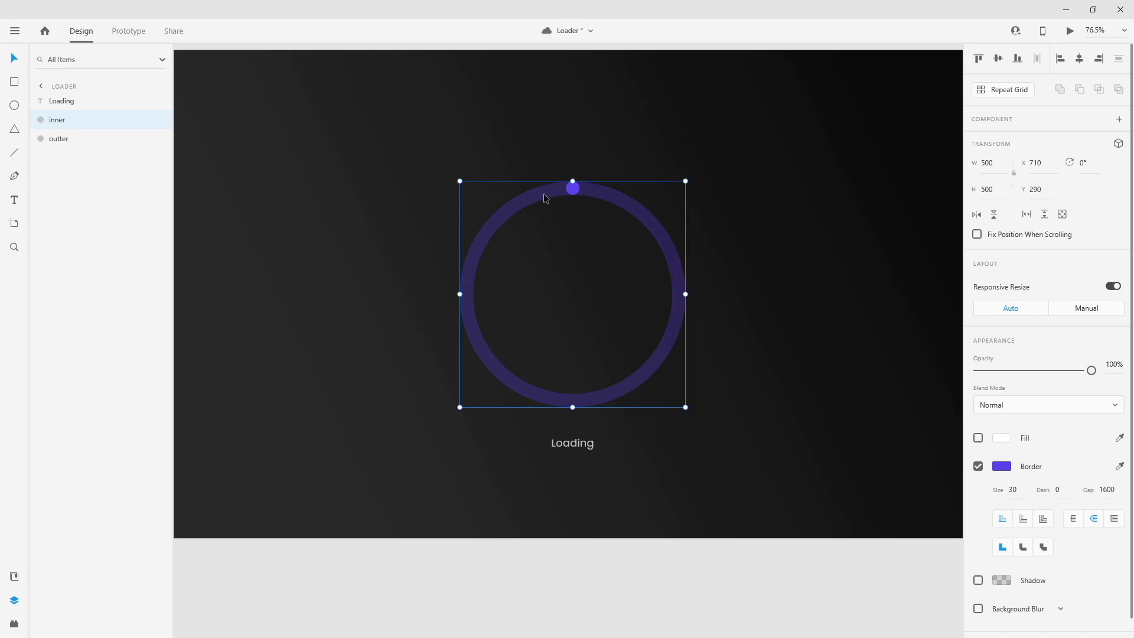
key("ctrl+s")
Duplicate the Loading label and move the copy straight up to the middle of the ring
left_click(71, 101)
key("ctrl+d")
left_click_drag(582, 447, 583, 295)
Set the copied Loading text to Poppins ExtraBold at size 90 and centre it vertically on the artboard
double_click(583, 295)
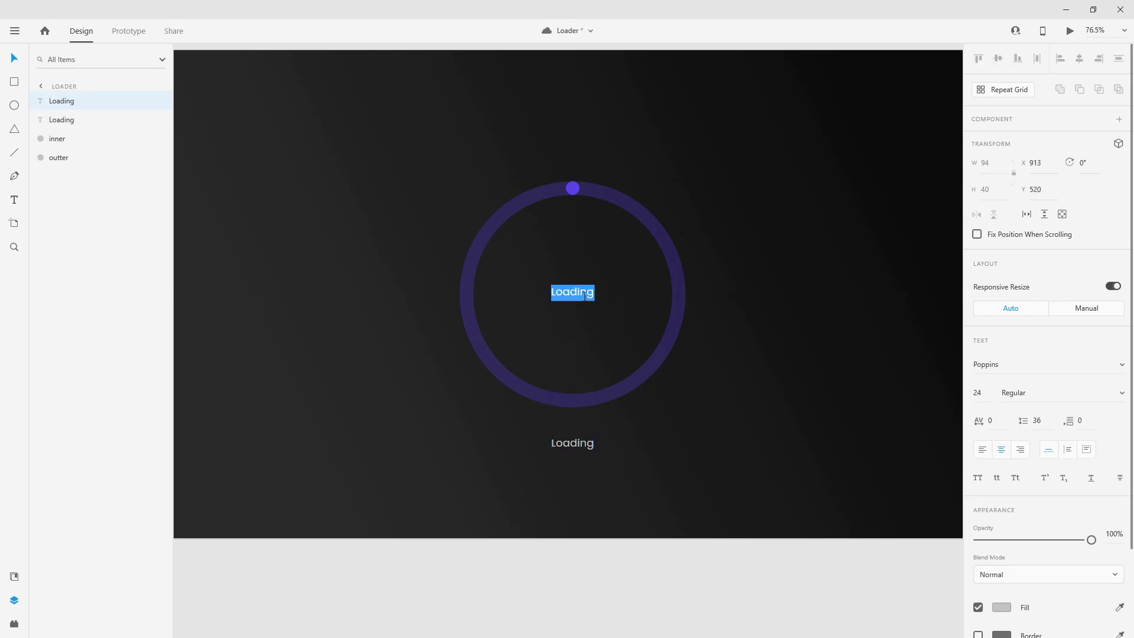
left_click(1121, 392)
scroll(1072, 501, "down", 2)
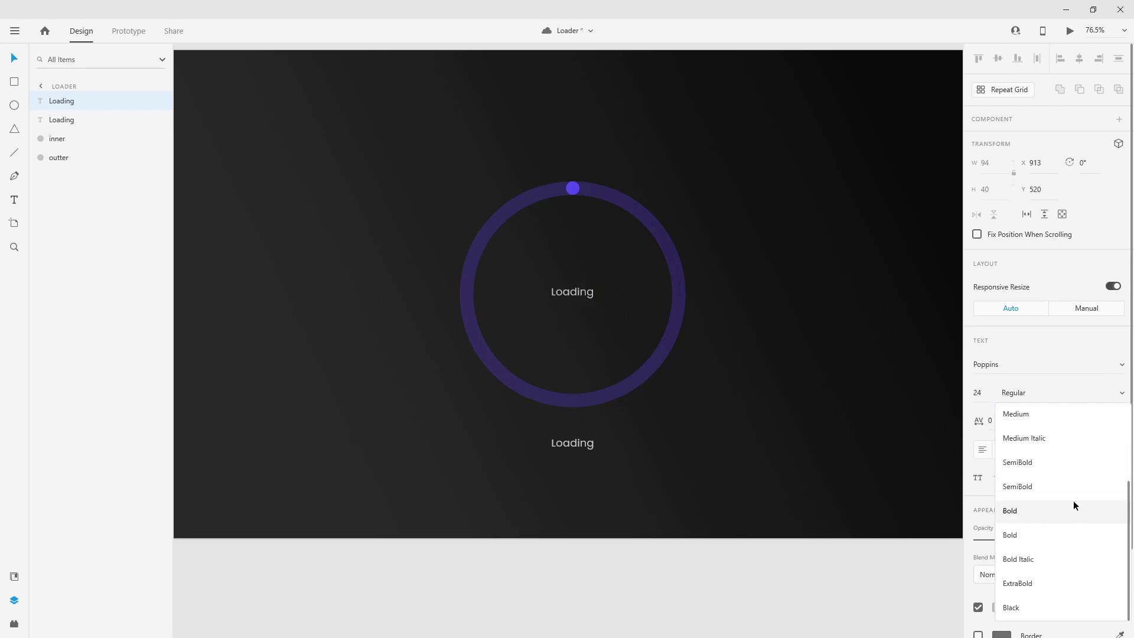
left_click(1029, 584)
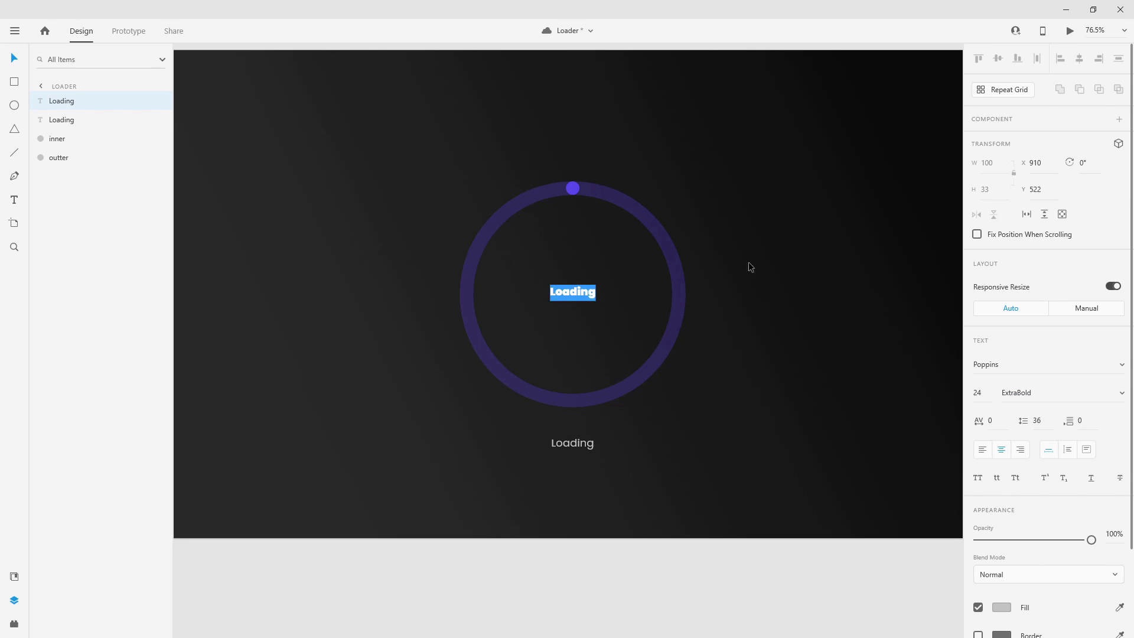
left_click(987, 394)
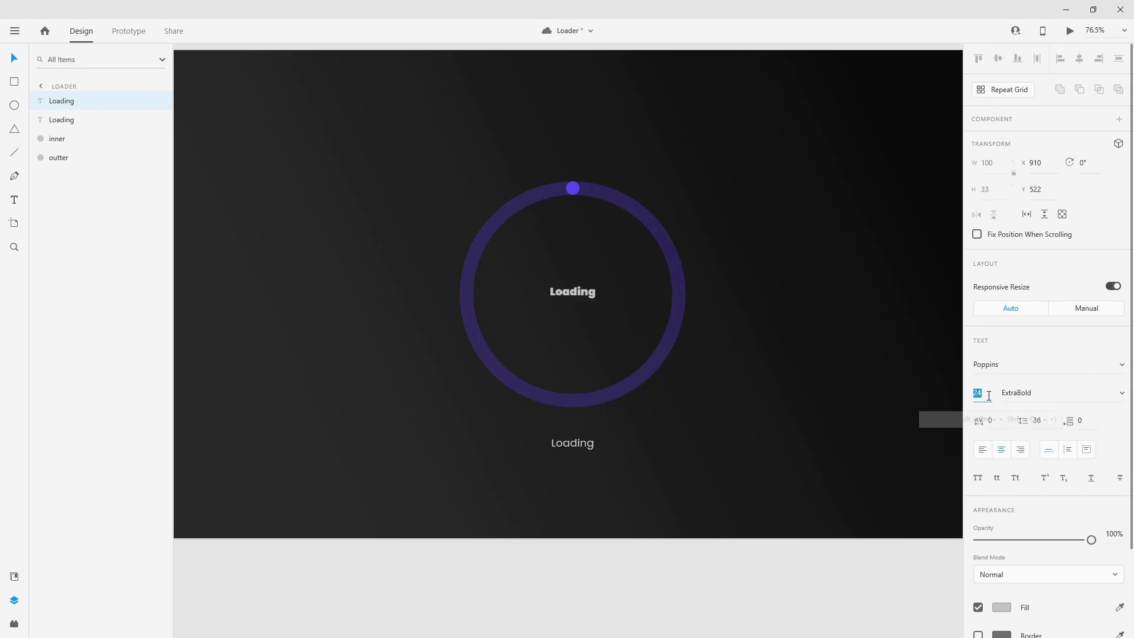
key("Return")
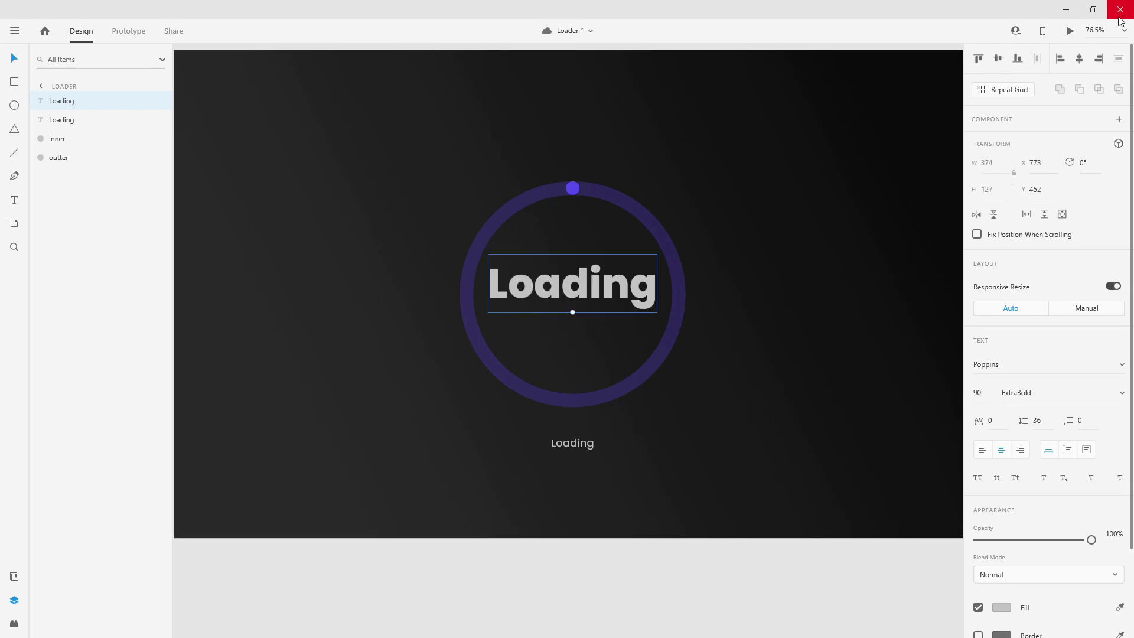
left_click(997, 61)
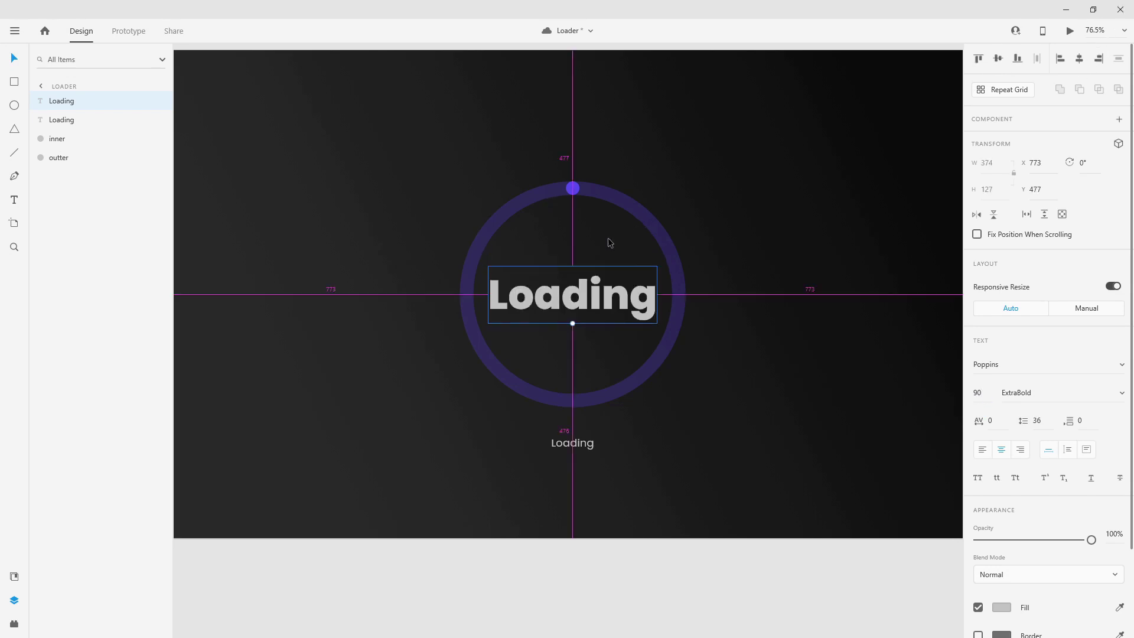
Change the text inside the ring to 00% at font size 100, and centre it vertically on the artboard
scroll(584, 248, "up", 4)
double_click(575, 302)
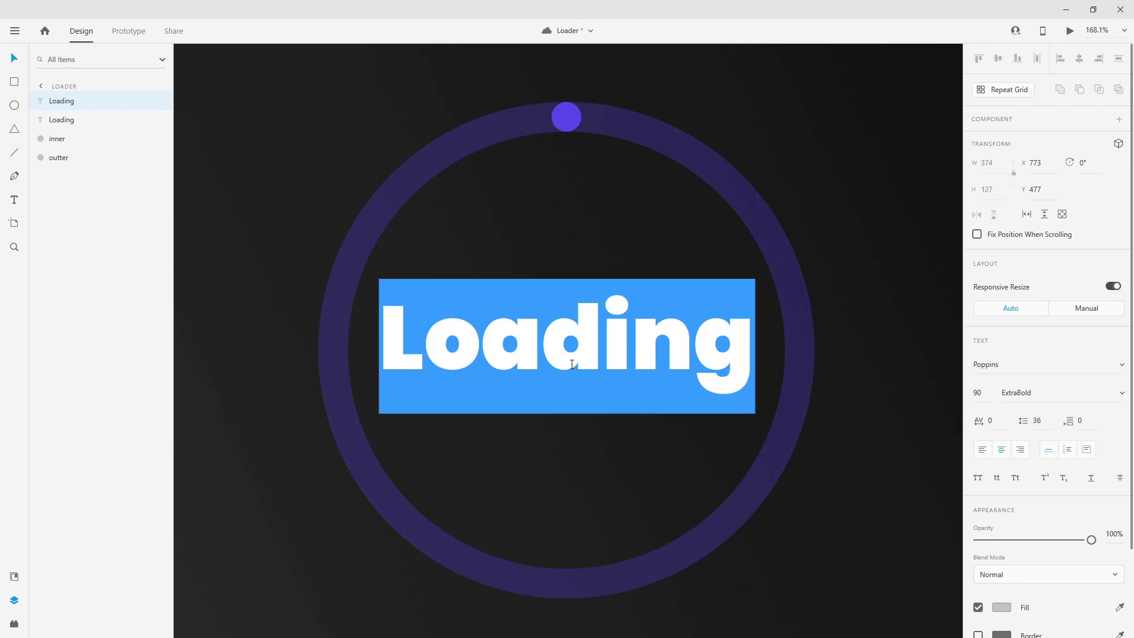
type("00%")
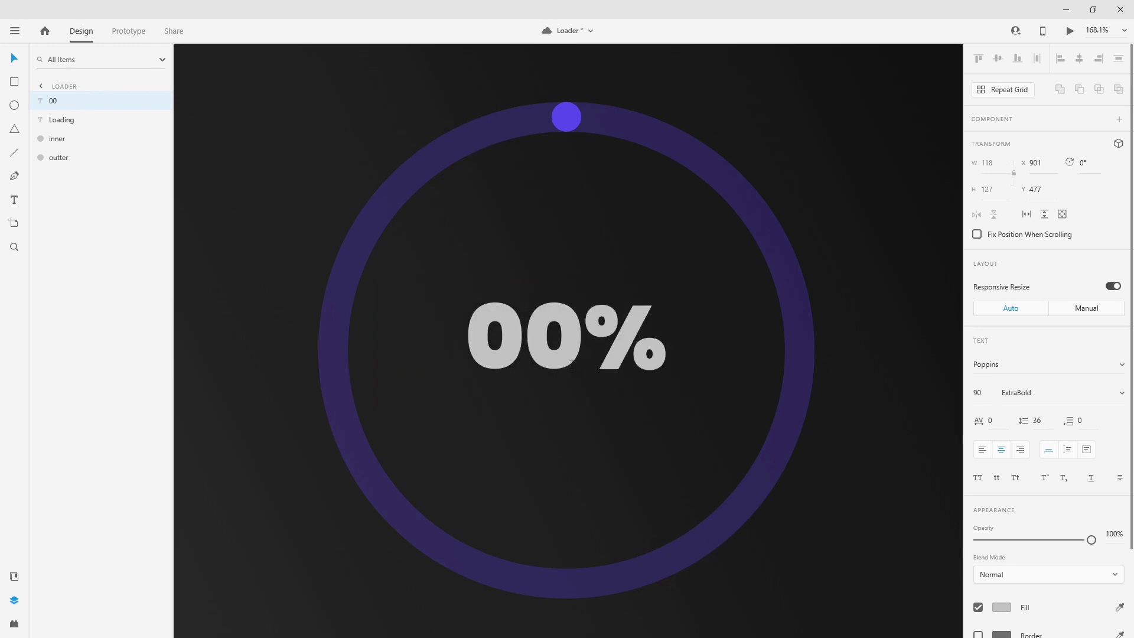
key("Escape")
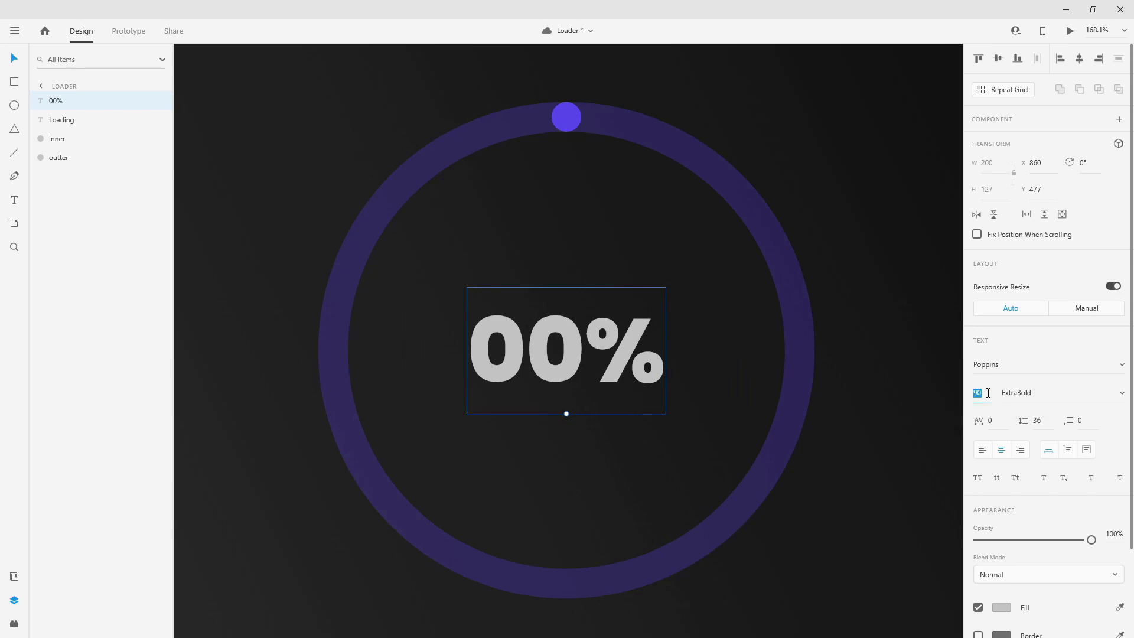
key("Return")
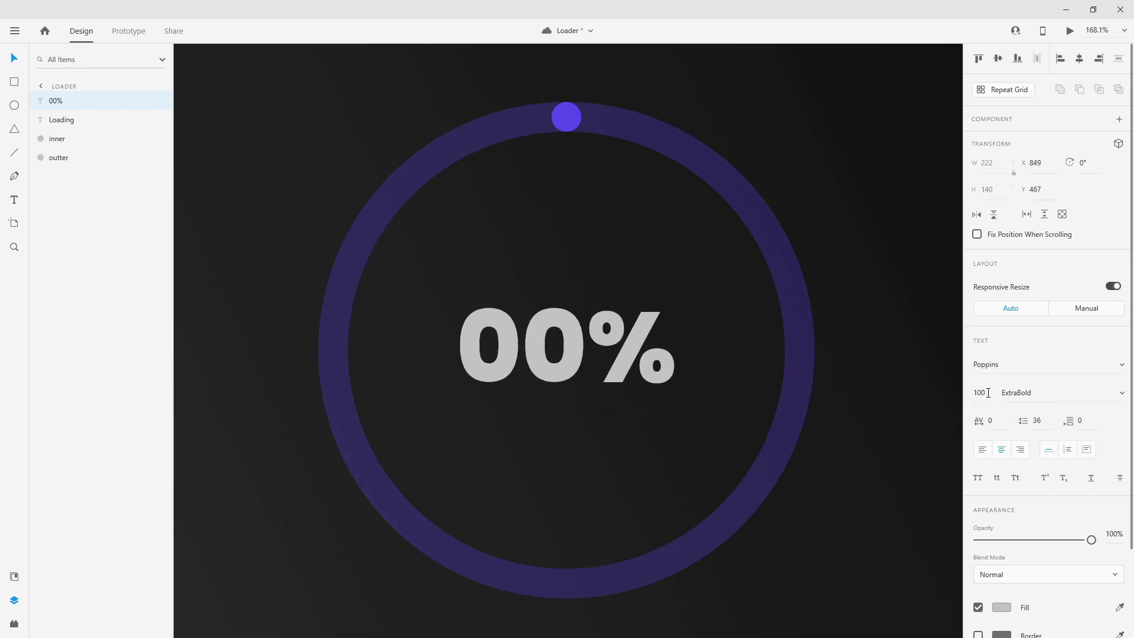
left_click(997, 58)
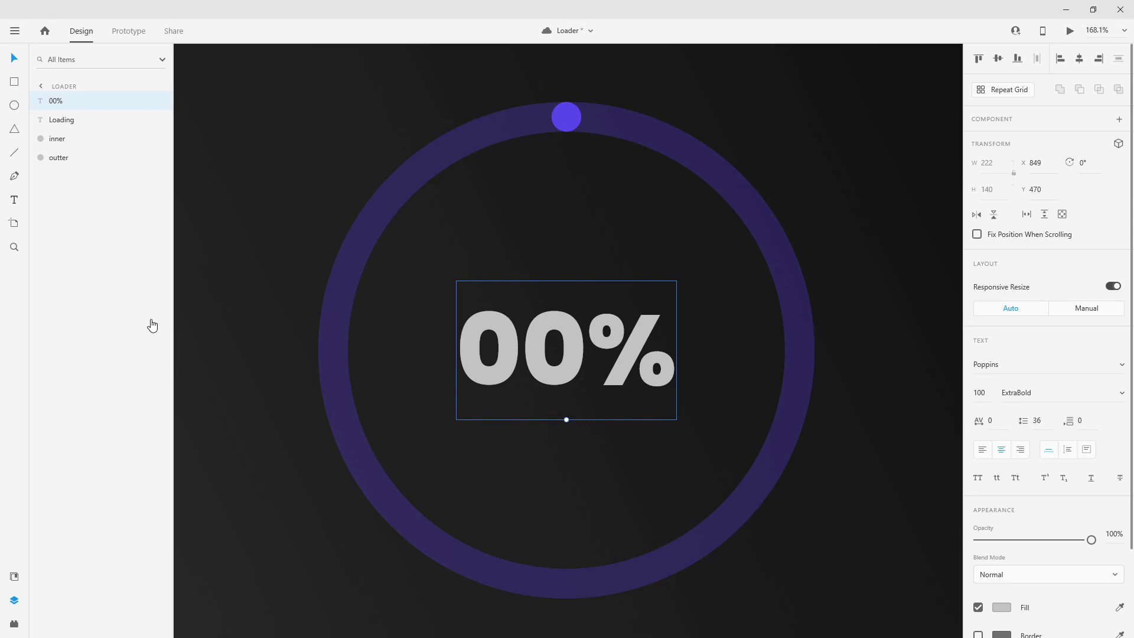
Duplicate the 00% text, reduce one copy to just the % sign, and shift it toward the ring's right side
key("ctrl+d")
left_click(158, 100)
double_click(591, 334)
left_click_drag(593, 335, 396, 328)
key("BackSpace")
left_click(578, 289)
key("Escape")
left_click_drag(574, 346, 662, 347)
Reduce the other 00% copy to a single 0 and move it toward the ring's left side
left_click(159, 102)
left_click(557, 338)
double_click(557, 338)
type("0")
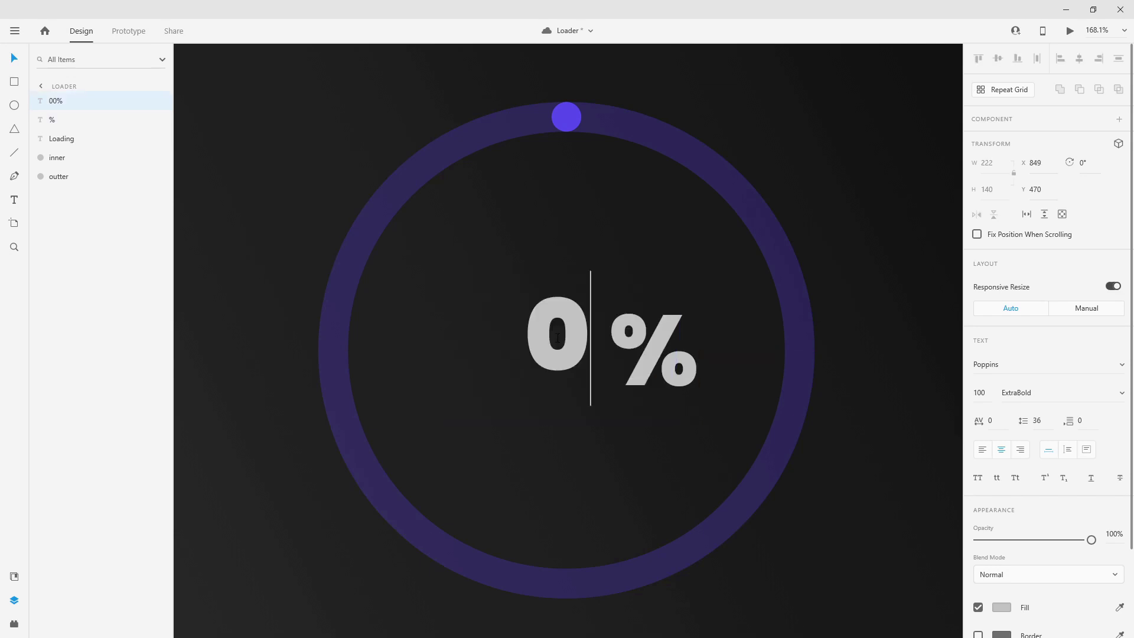
key("Escape")
left_click_drag(578, 324, 496, 323)
key("ctrl+0")
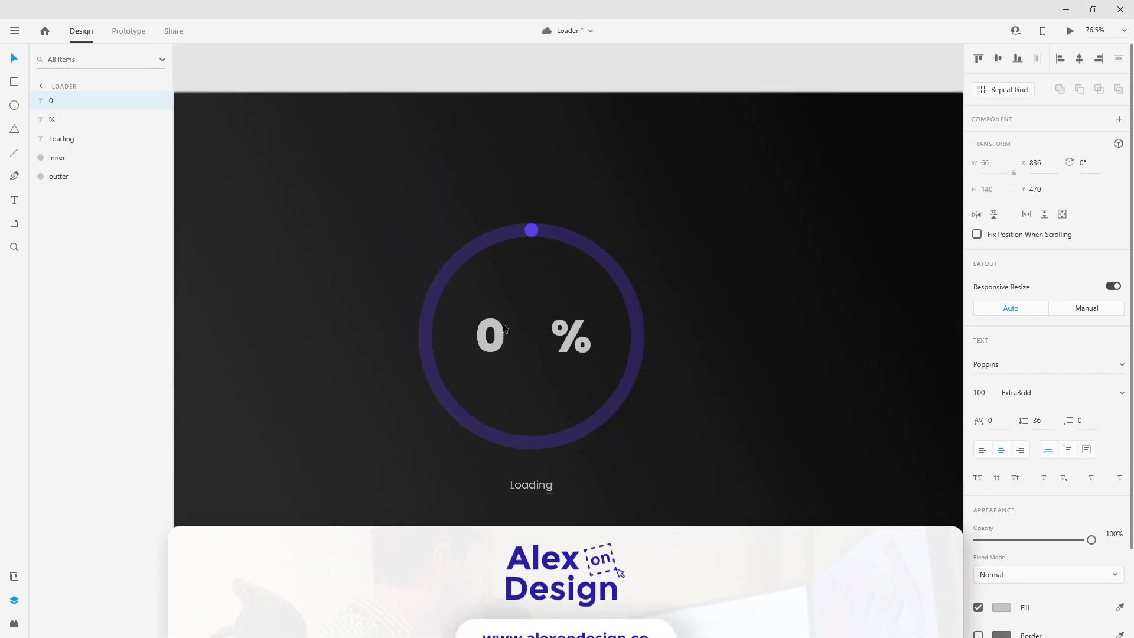
Extend the 0 text into a vertical column of the digits 0 to 9, one per line
scroll(505, 329, "down", 1)
double_click(505, 213)
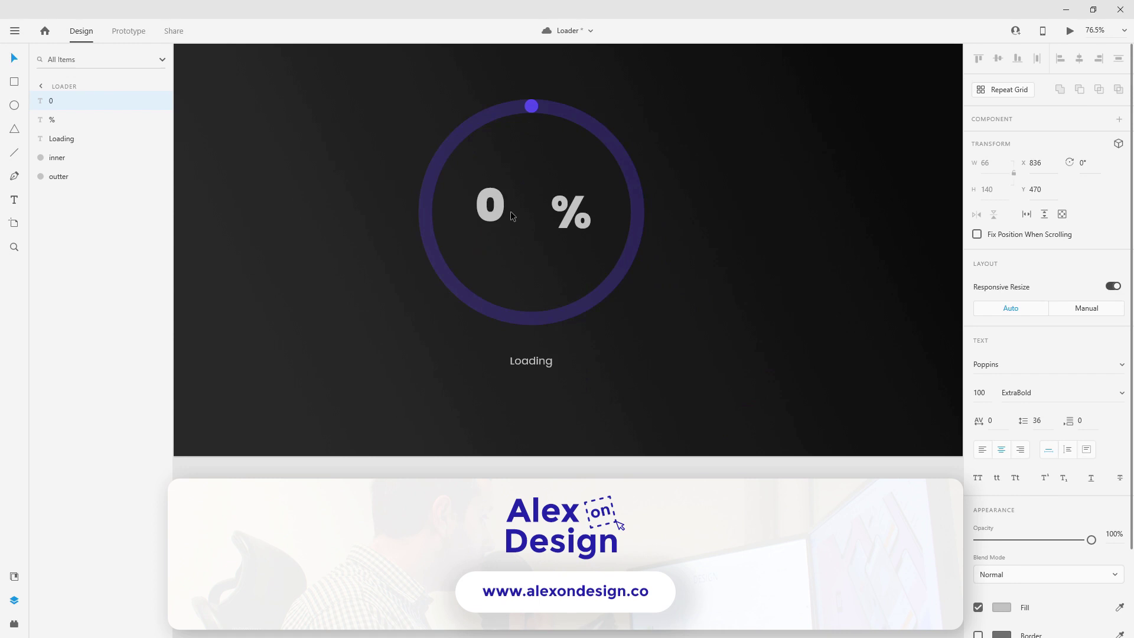
key("Return")
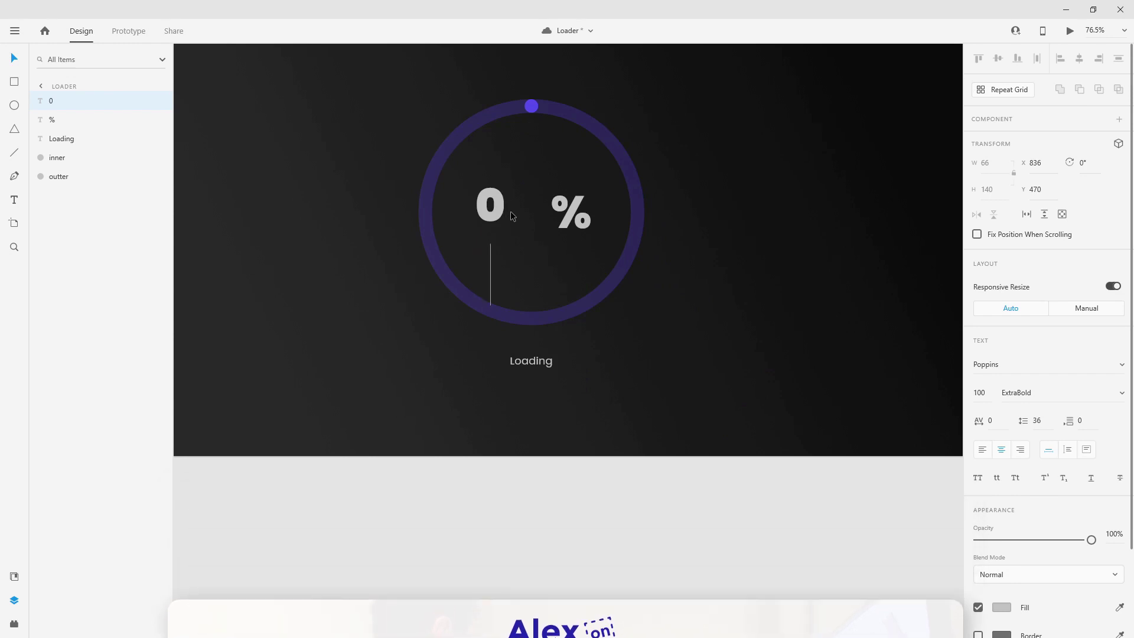
type("1")
key("Return")
type("1")
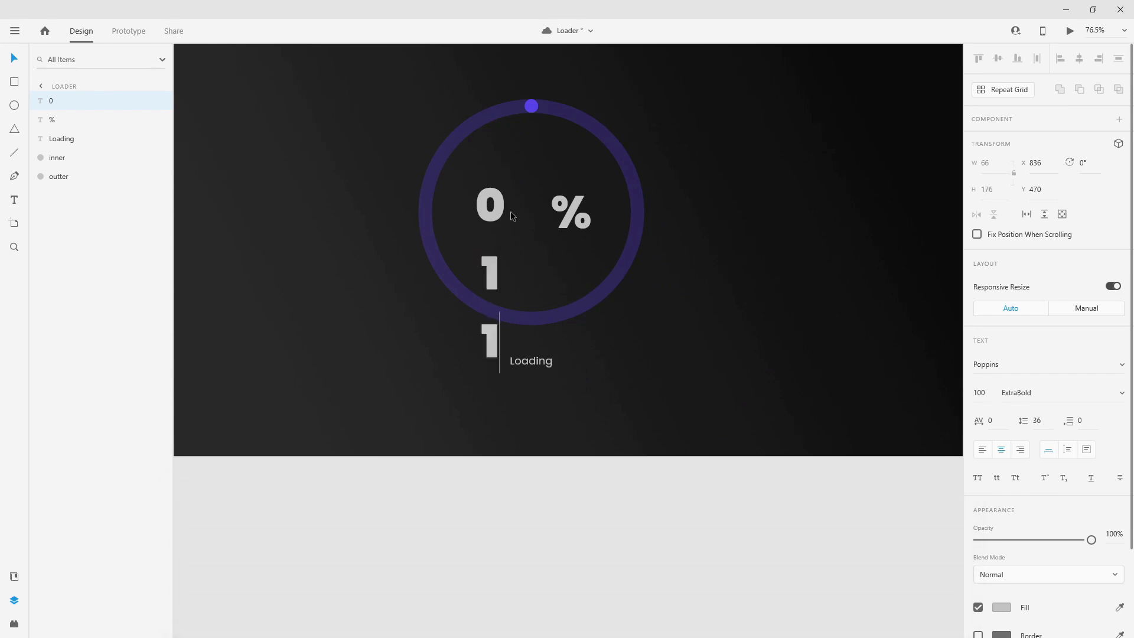
key("BackSpace")
type("2")
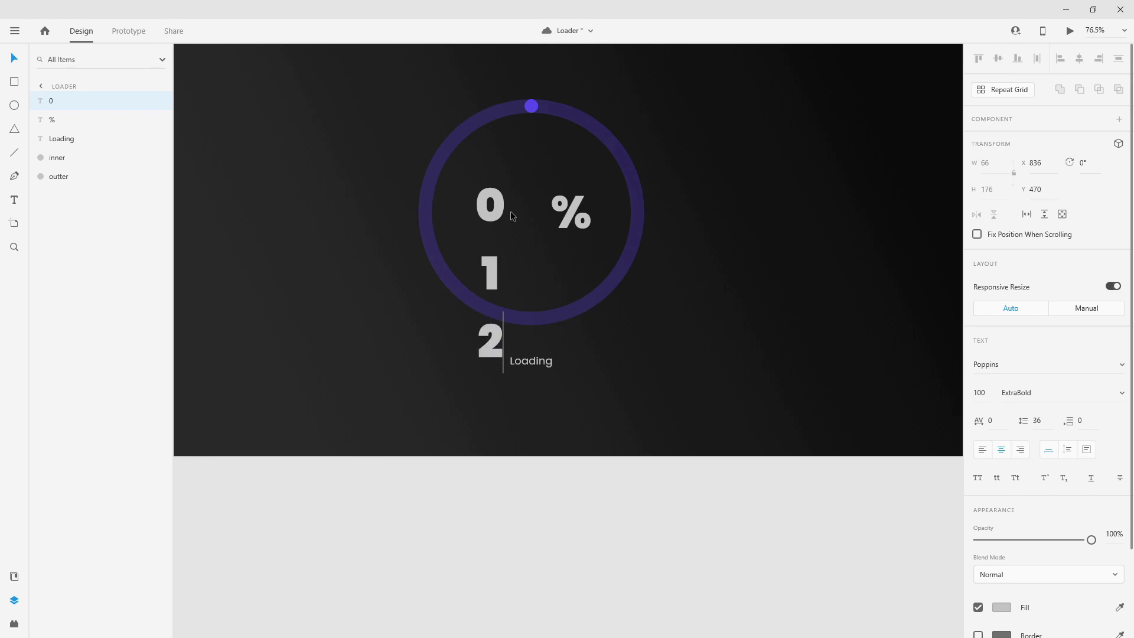
key("Return")
type("3")
key("Return")
type("4")
key("Return")
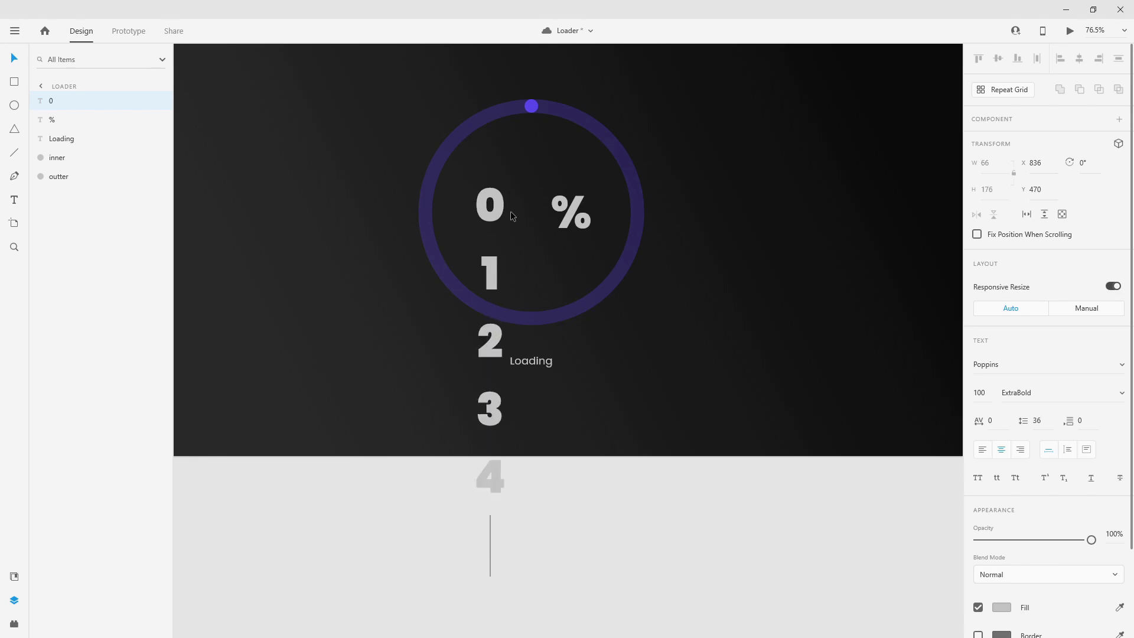
type("5")
key("Return")
type("6")
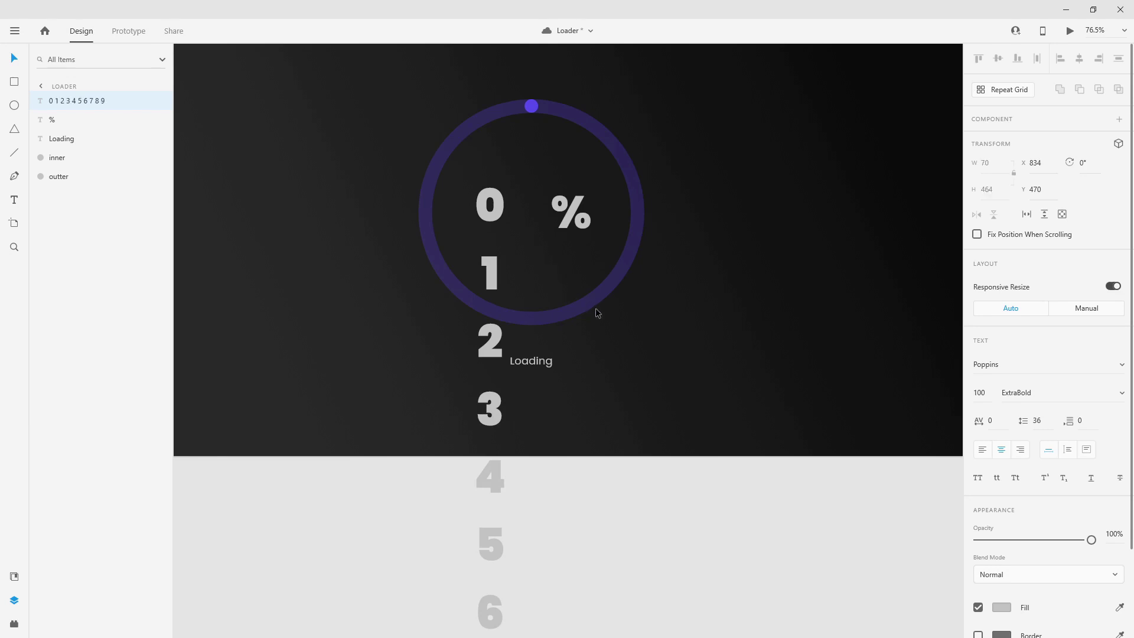
key("Escape")
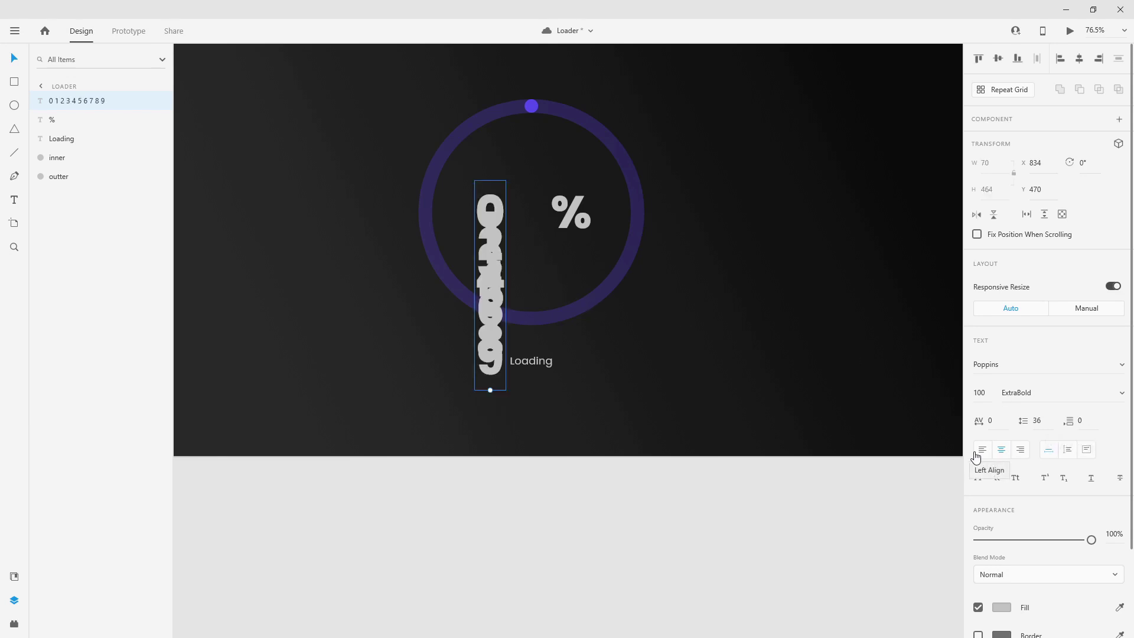
Left-align the digit column and set its line spacing to 123
left_click(982, 450)
left_click_drag(1024, 421, 1021, 268)
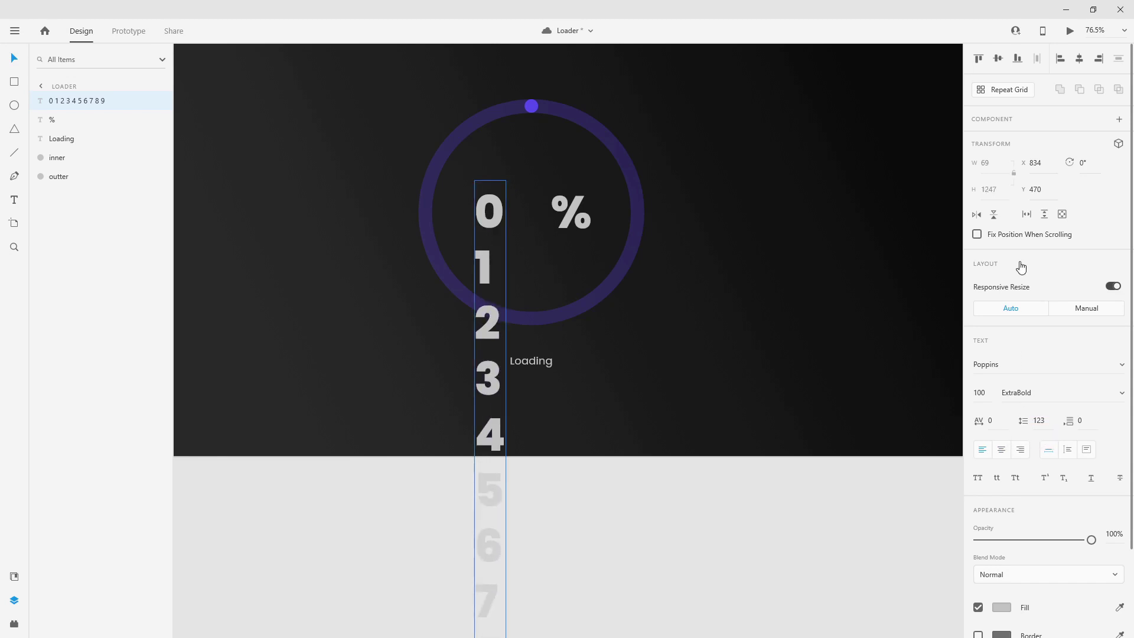
Duplicate the digit column and place the copy between the original column and the % sign
double_click(500, 211)
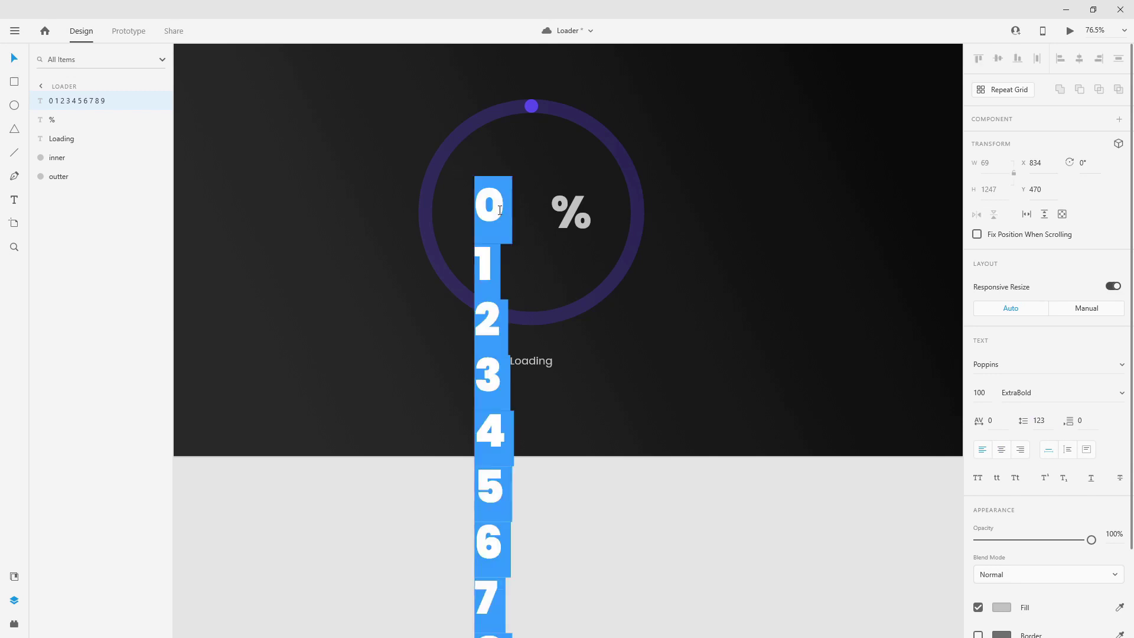
key("Escape")
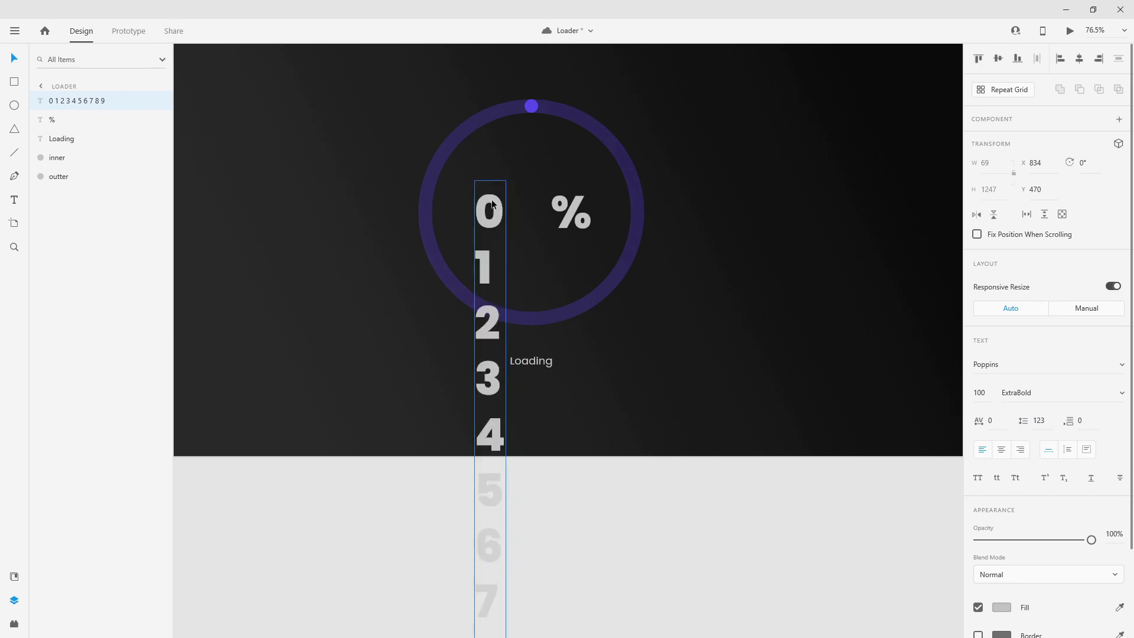
left_click_drag(493, 205, 536, 203, "alt")
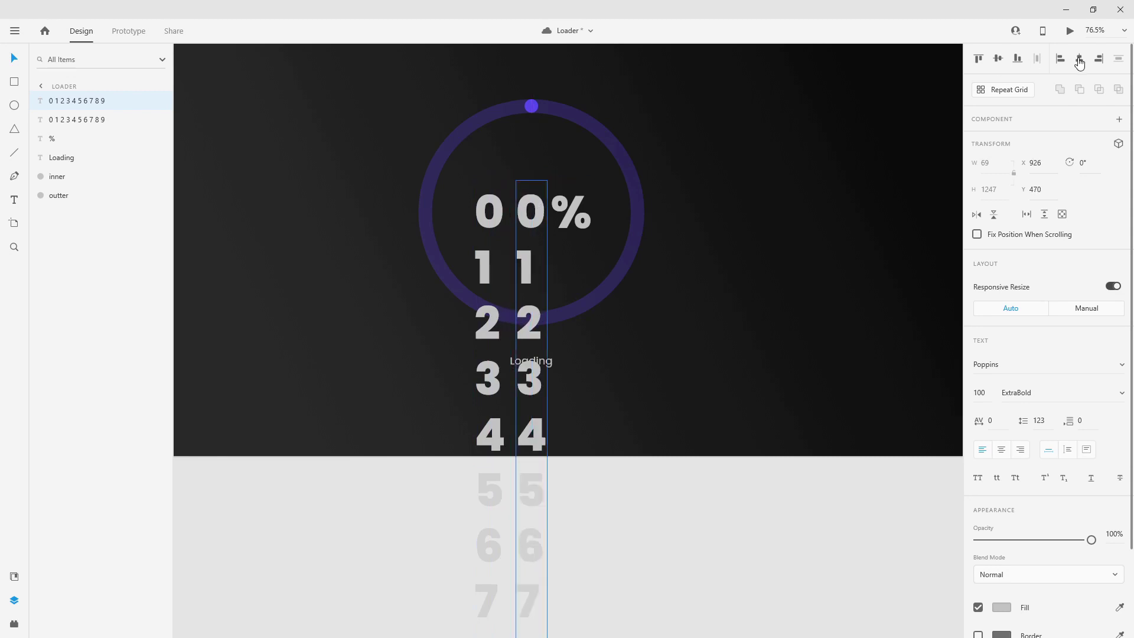
Append a second run of the digits 1 to 9, one per line, to the column beside the % sign
scroll(528, 216, "down", 5)
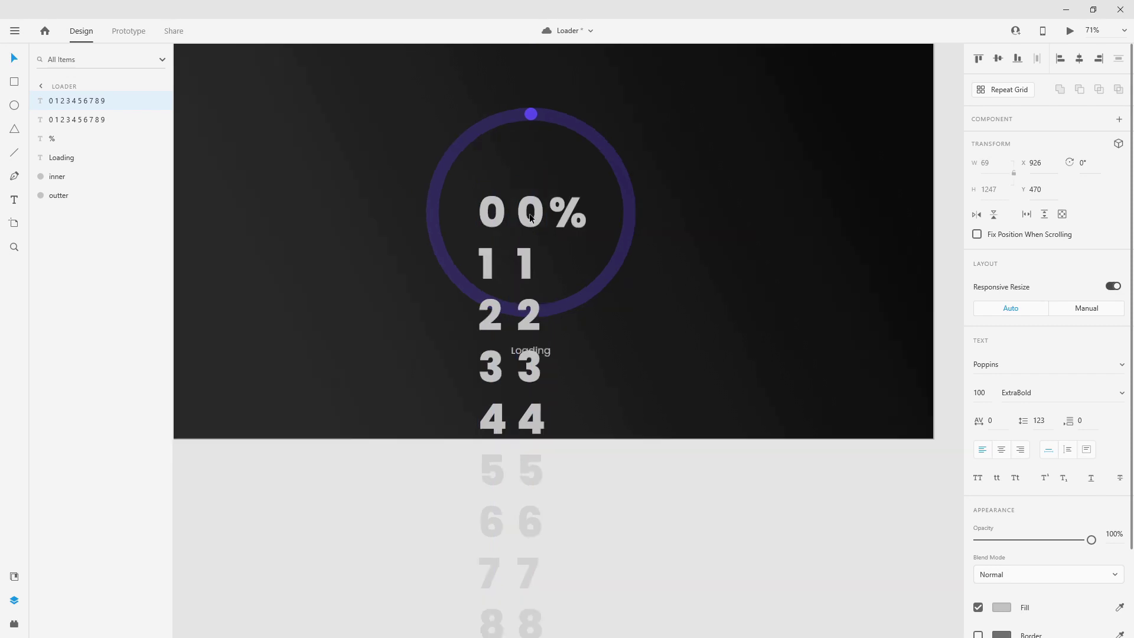
double_click(533, 449)
key("ctrl+c")
key("Right")
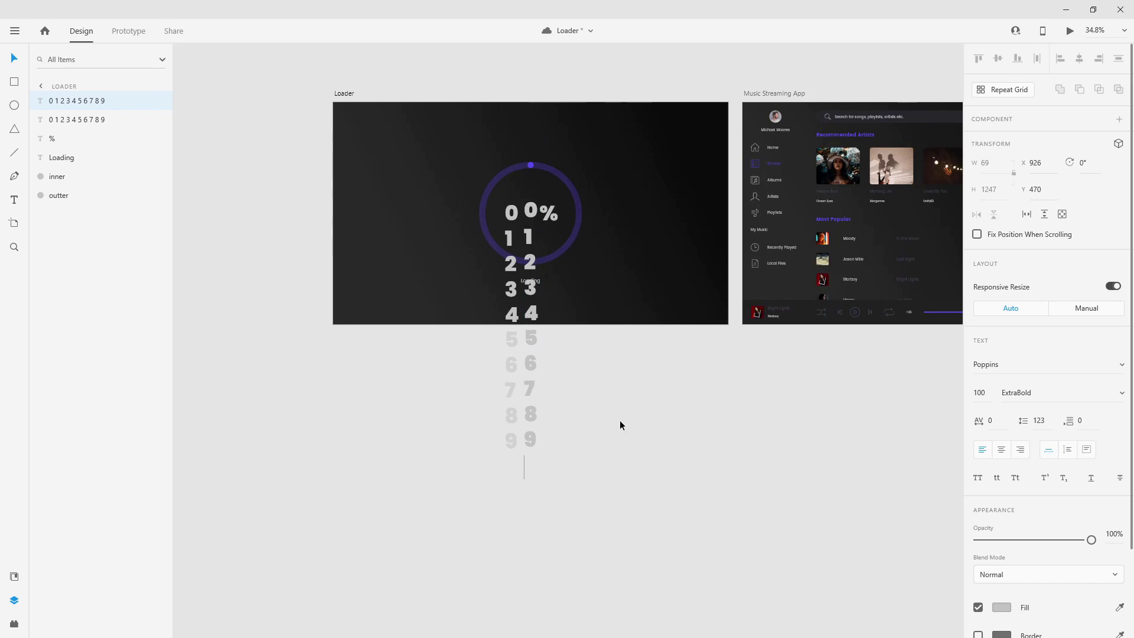
key("ctrl+v")
left_click_drag(541, 506, 526, 493)
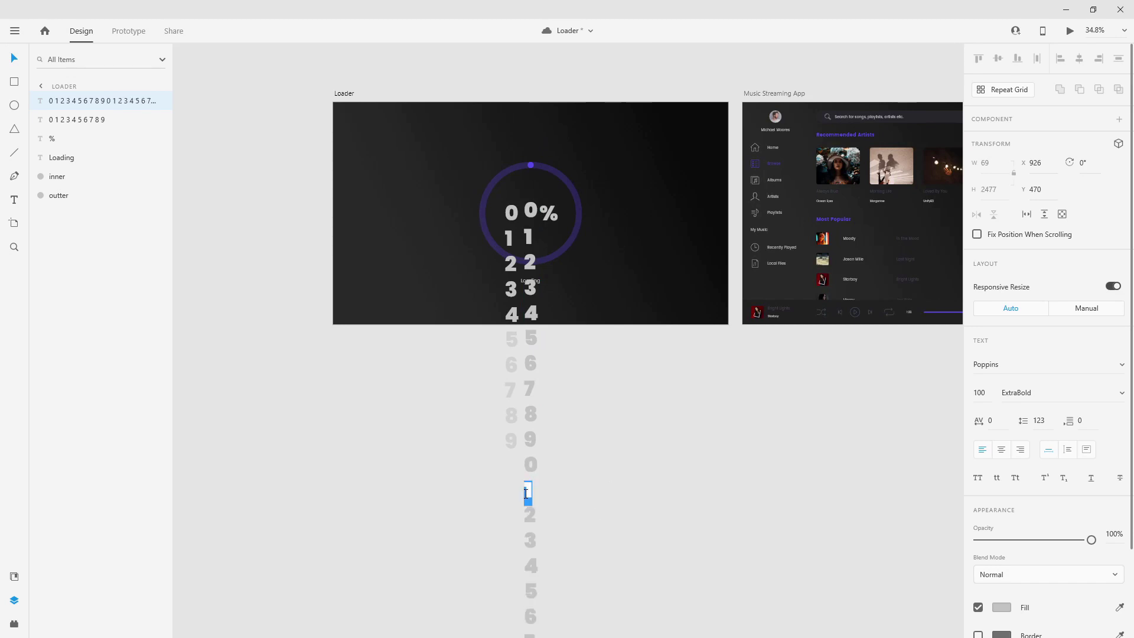
left_click(526, 492)
key("BackSpace")
key("BackSpace")
key("Escape")
scroll(532, 287, "down", 3)
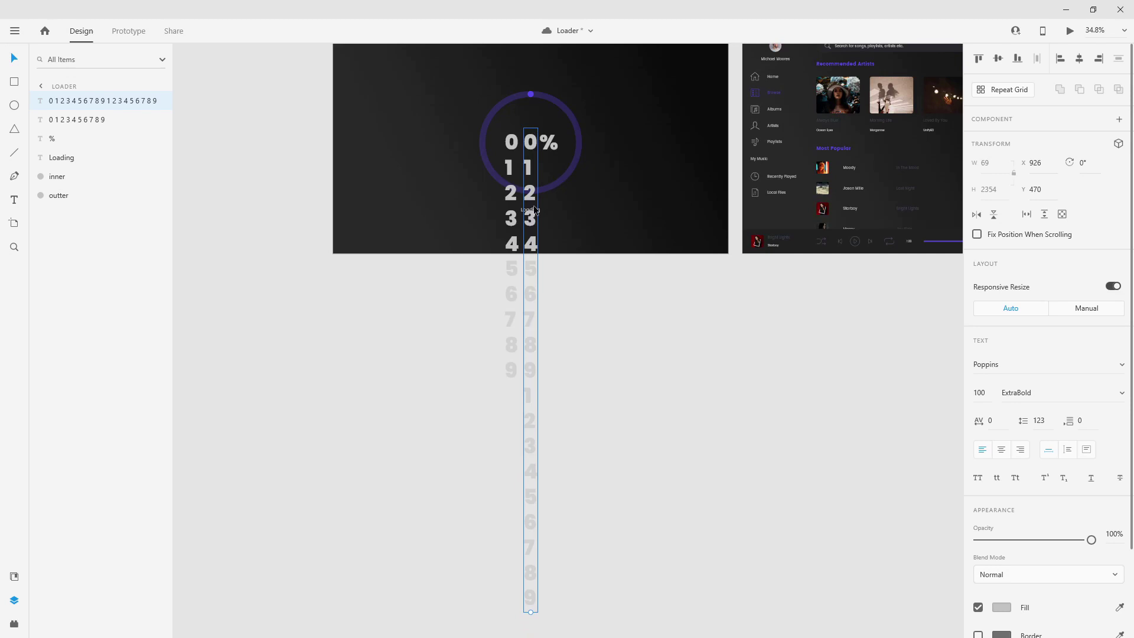
Nudge the % sign right to X 1005, leaving a 10 px gap beside the adjacent digit column
scroll(535, 209, "up", 5)
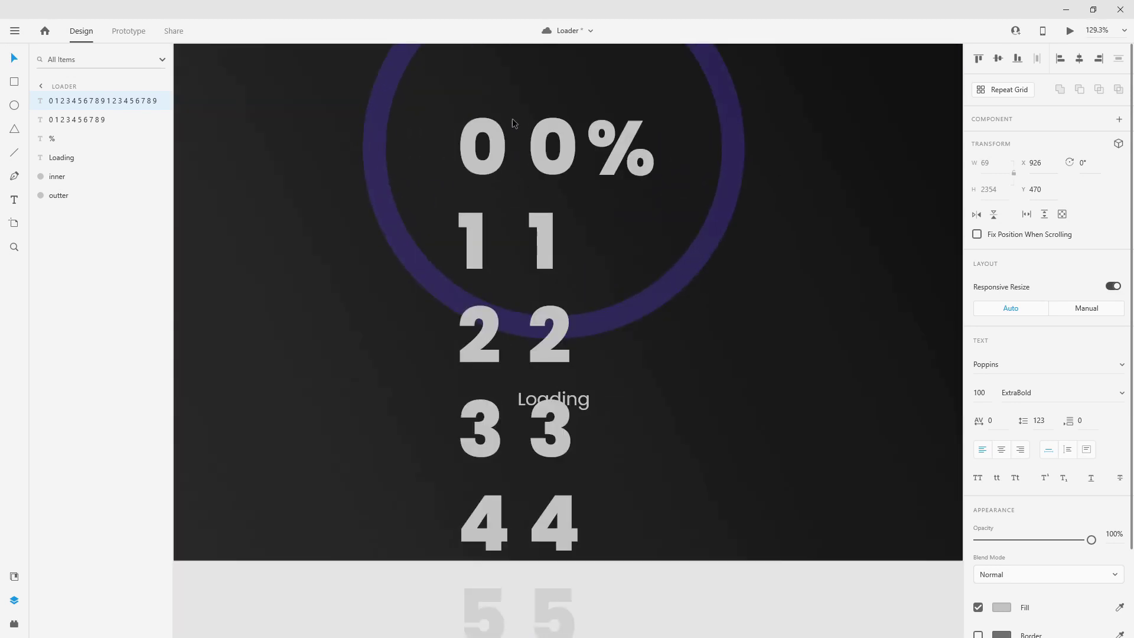
scroll(518, 172, "up", 1)
scroll(549, 248, "up", 3)
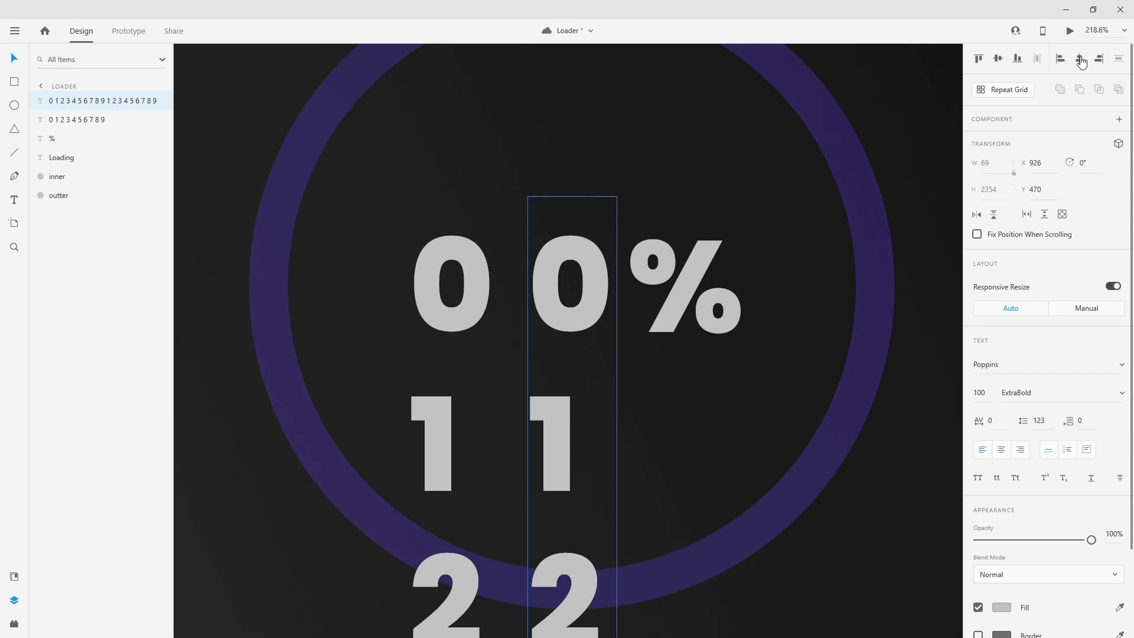
left_click(691, 267)
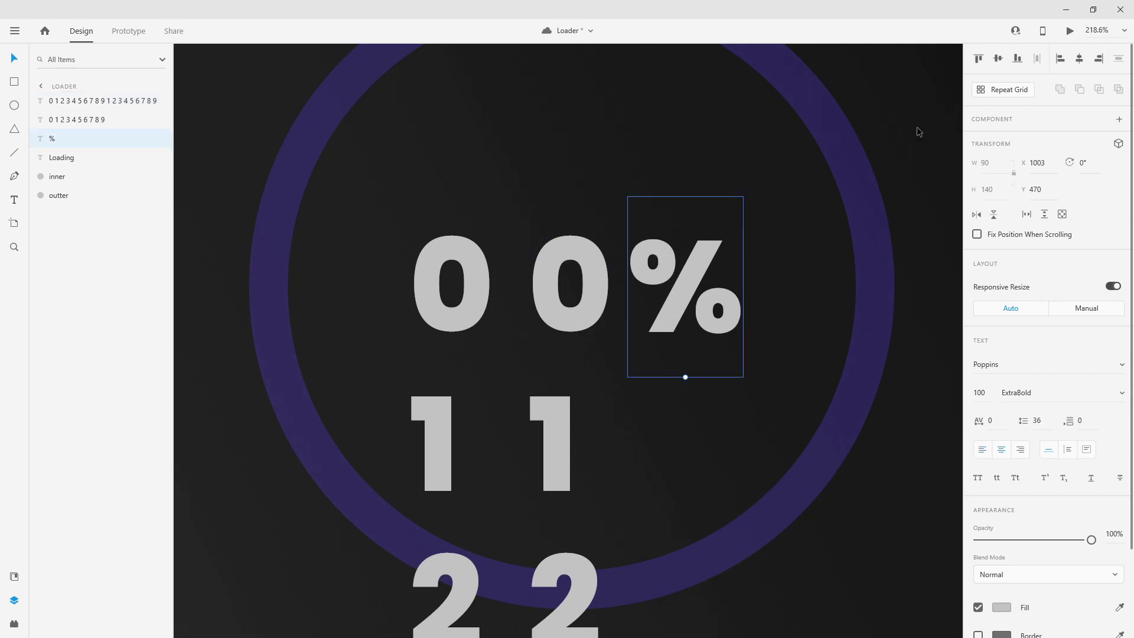
left_click(603, 264)
left_click(484, 253)
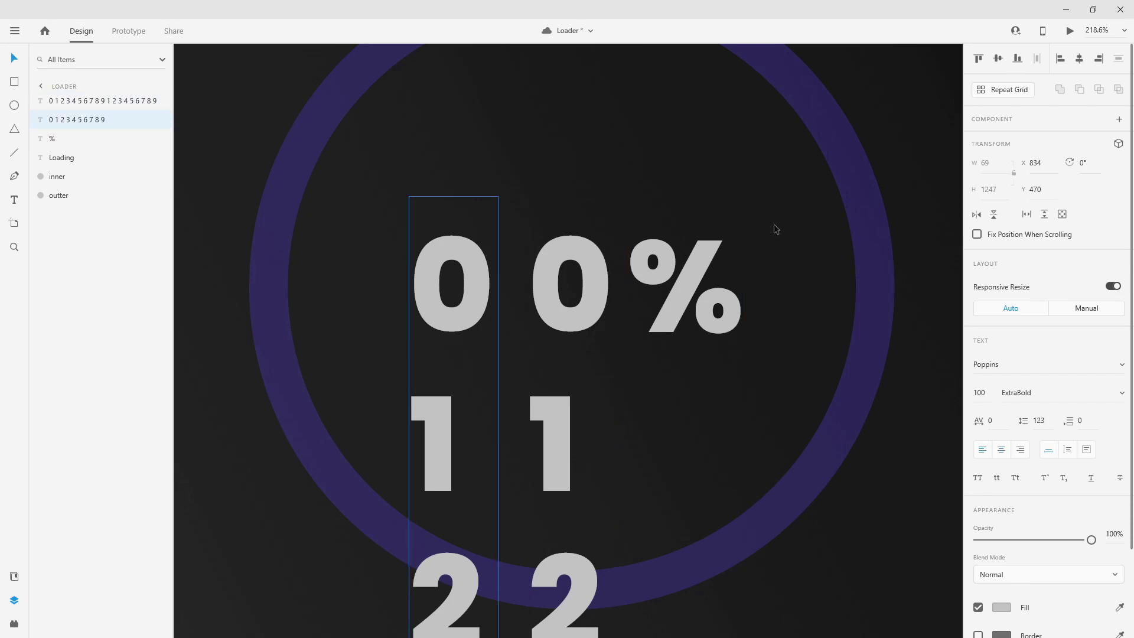
left_click(666, 271)
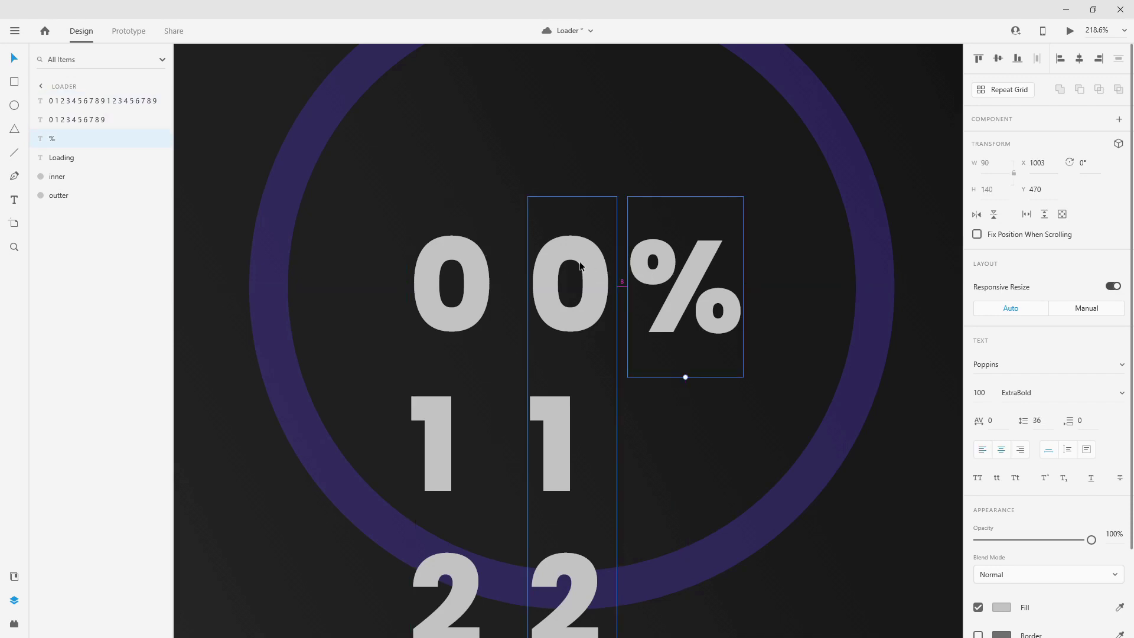
key("Right")
key("Right")
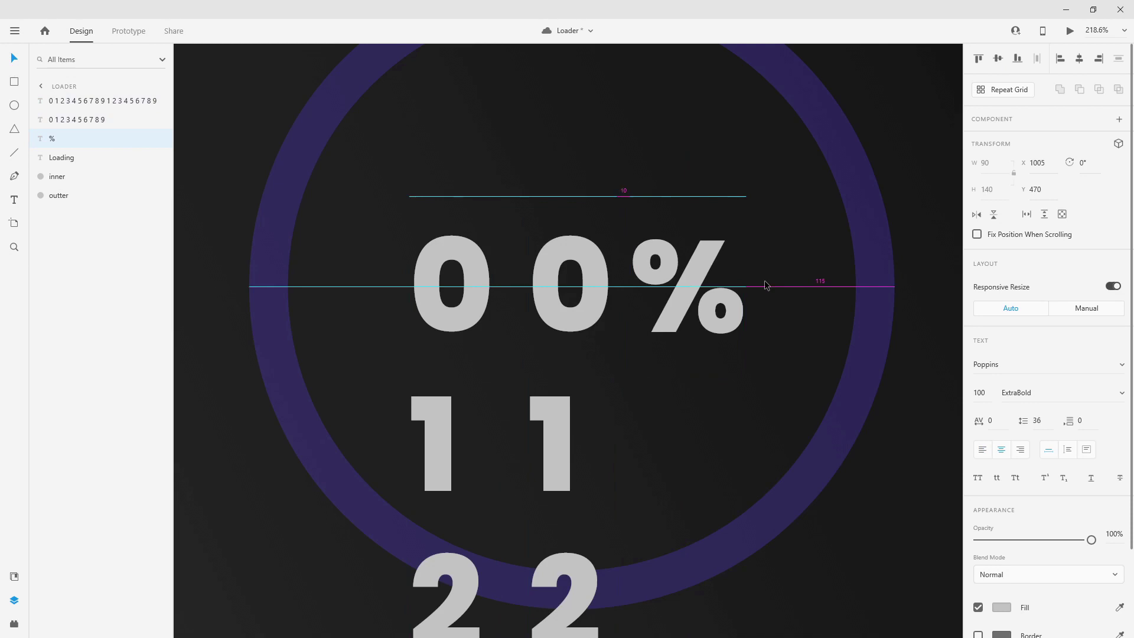
Nudge the tens digit column right to X 847, spacing it 10 px from the ones digit column
left_click(468, 266)
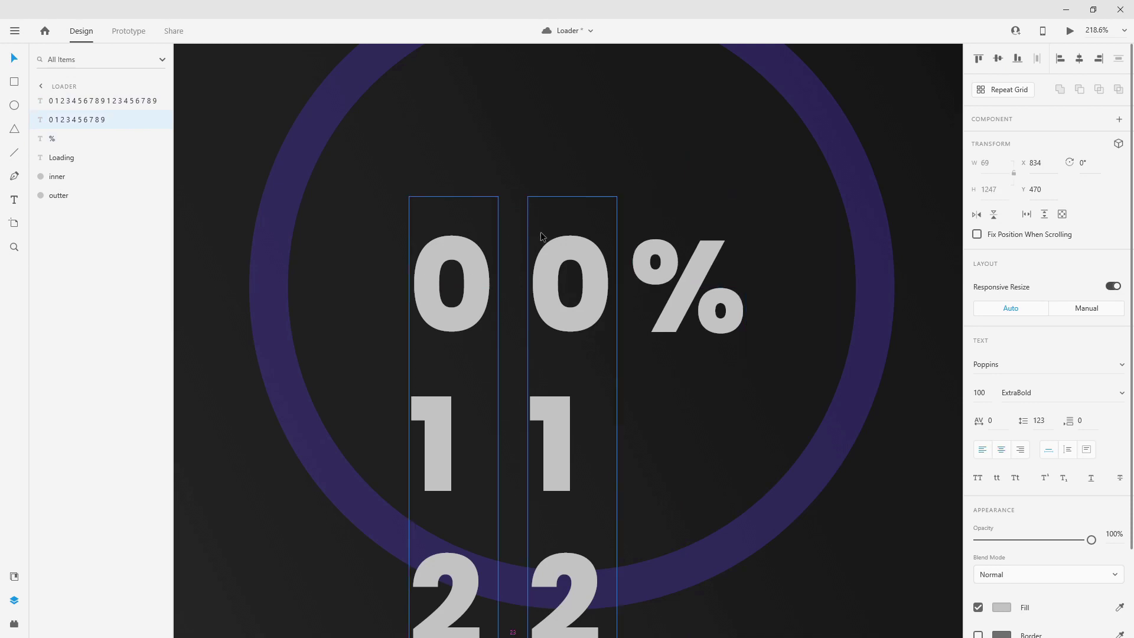
key("Right")
key("Right")
key("Right")
key("Right")
key("Right")
key("Right")
key("Right")
key("Right")
key("Right")
key("Right")
key("Right")
key("Right")
key("Right")
key("Right")
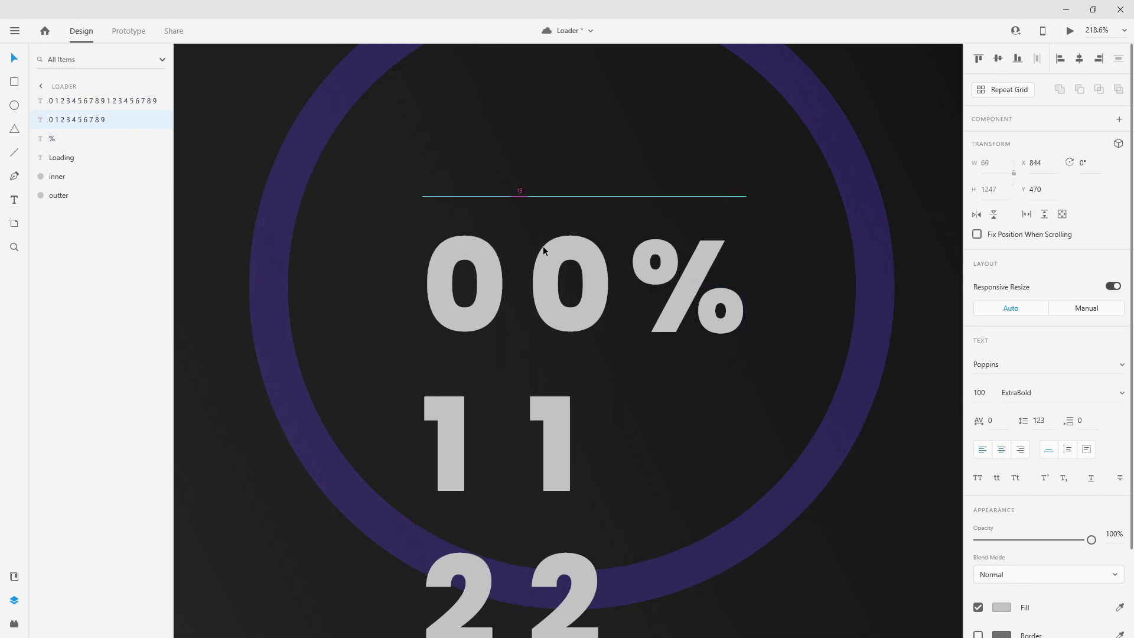
key("Left")
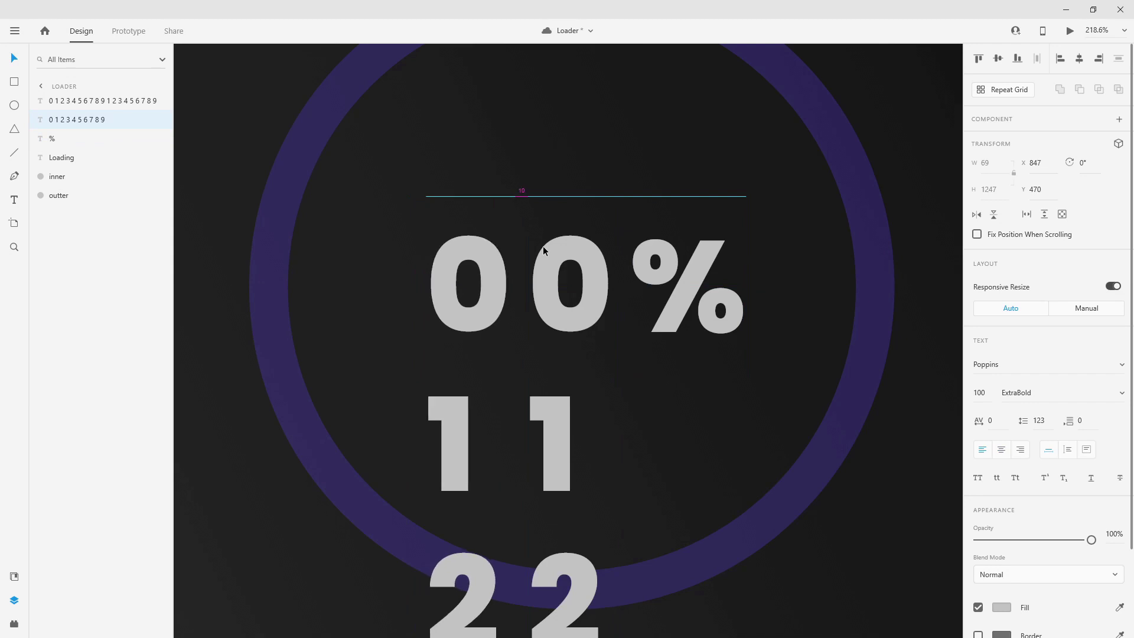
Reorder the layers so the 0 to 9 digit column sits above the longer digit column
scroll(543, 246, "down", 3)
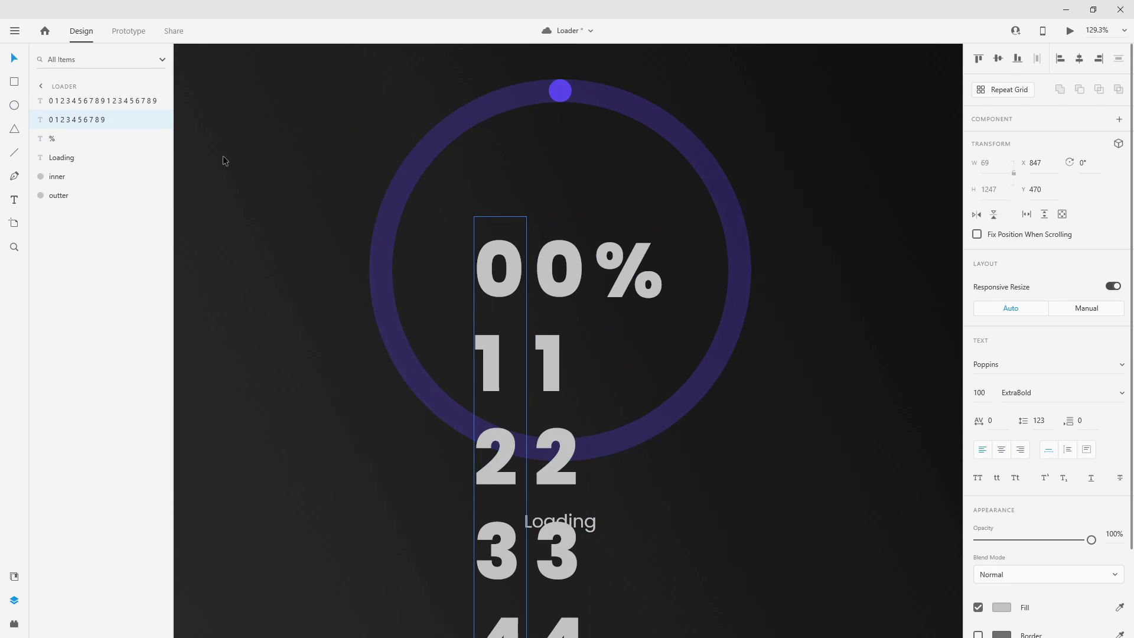
left_click_drag(65, 120, 68, 97)
left_click(70, 119)
left_click(56, 143)
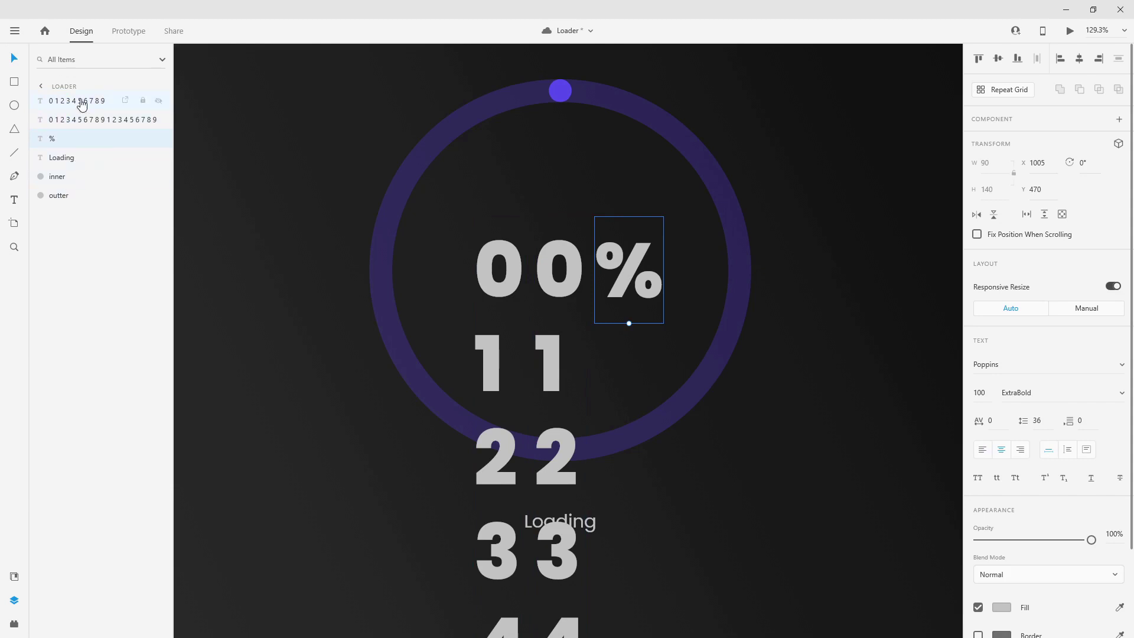
Draw a rectangle about 271 by 121 over the 00% text and centre it horizontally and vertically on the artboard
left_click(14, 82)
mouse_move(473, 216)
left_mouse_down()
mouse_move(650, 241)
mouse_move(669, 308)
left_mouse_up()
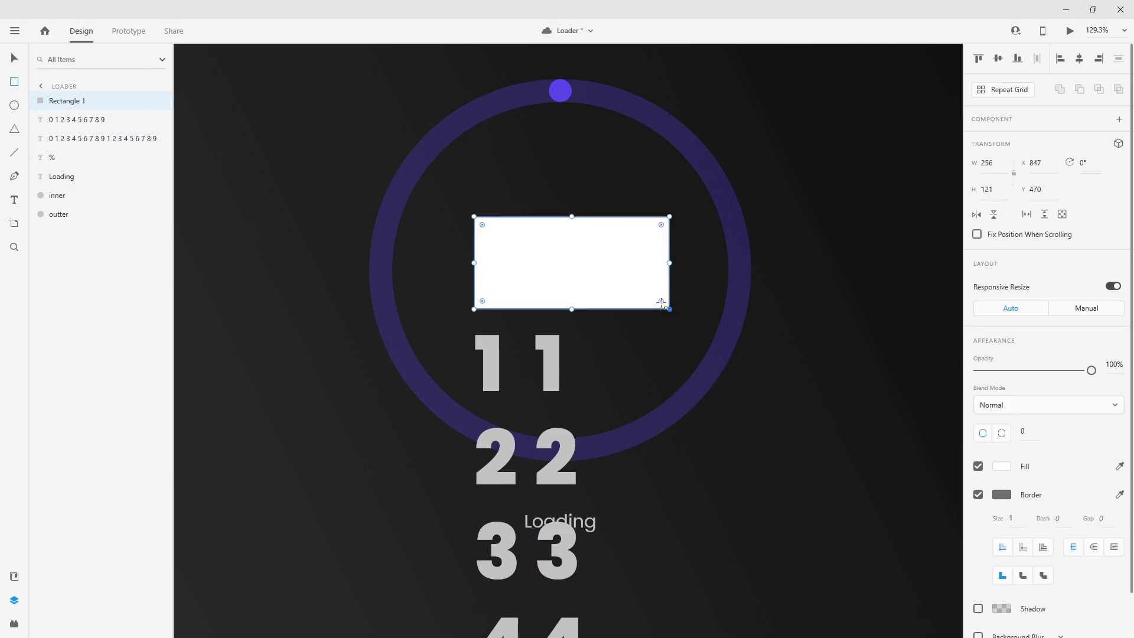
left_click_drag(471, 263, 462, 263)
left_click(1079, 59)
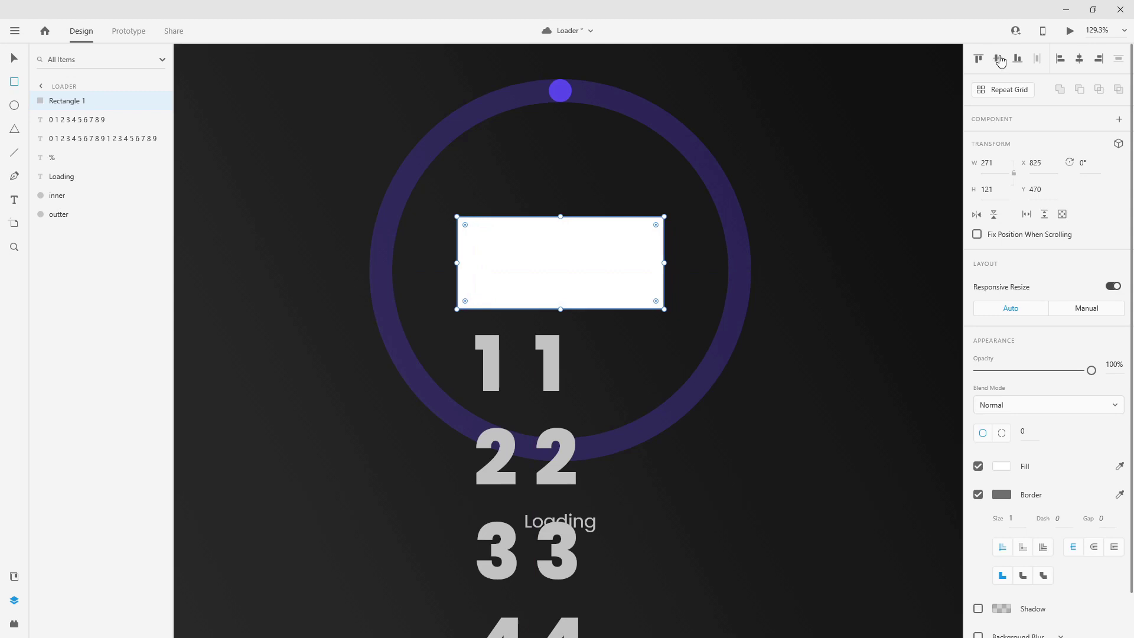
left_click(998, 58)
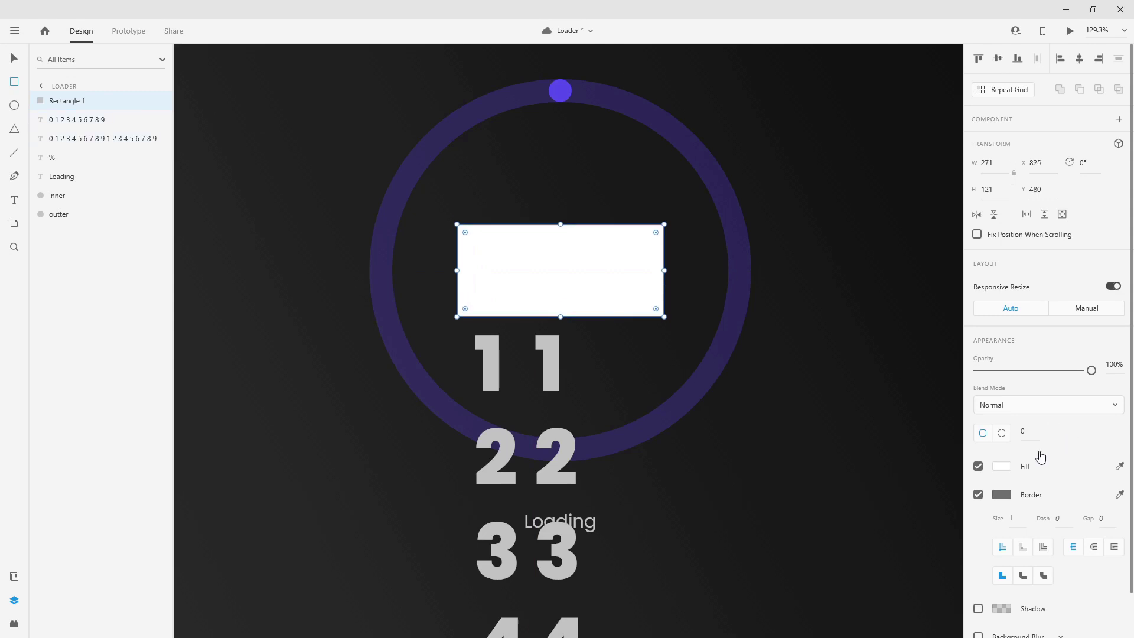
Remove the rectangle's fill and adjust its sides to frame the 00% text, about 262 wide at X 838
left_click(978, 466)
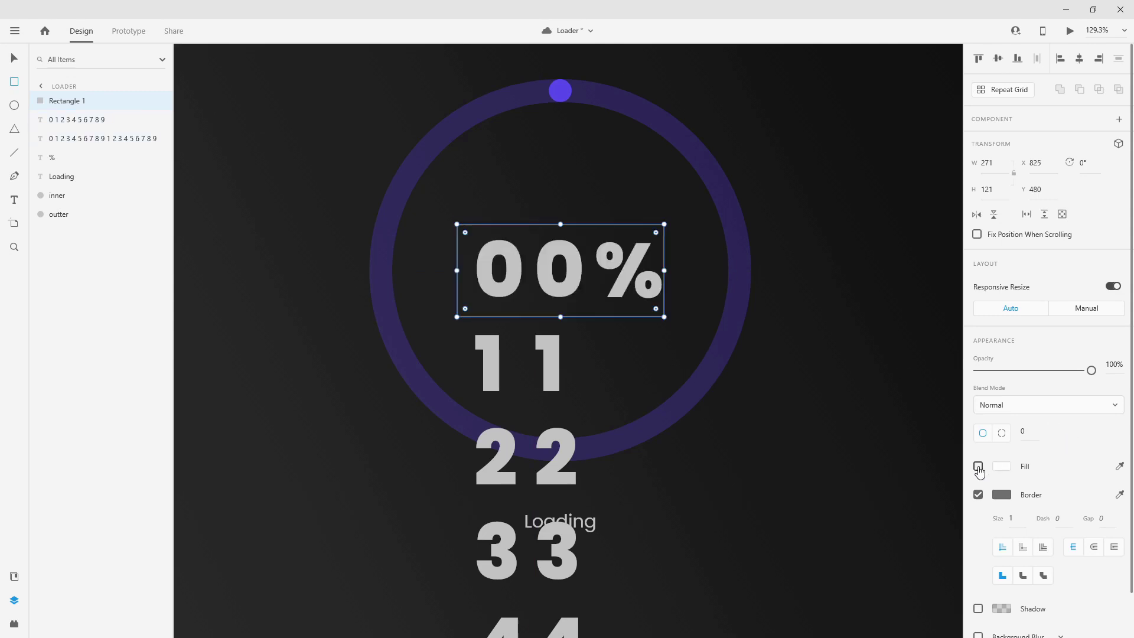
scroll(535, 270, "up", 3)
left_click_drag(408, 270, 421, 270)
left_click_drag(753, 270, 759, 270)
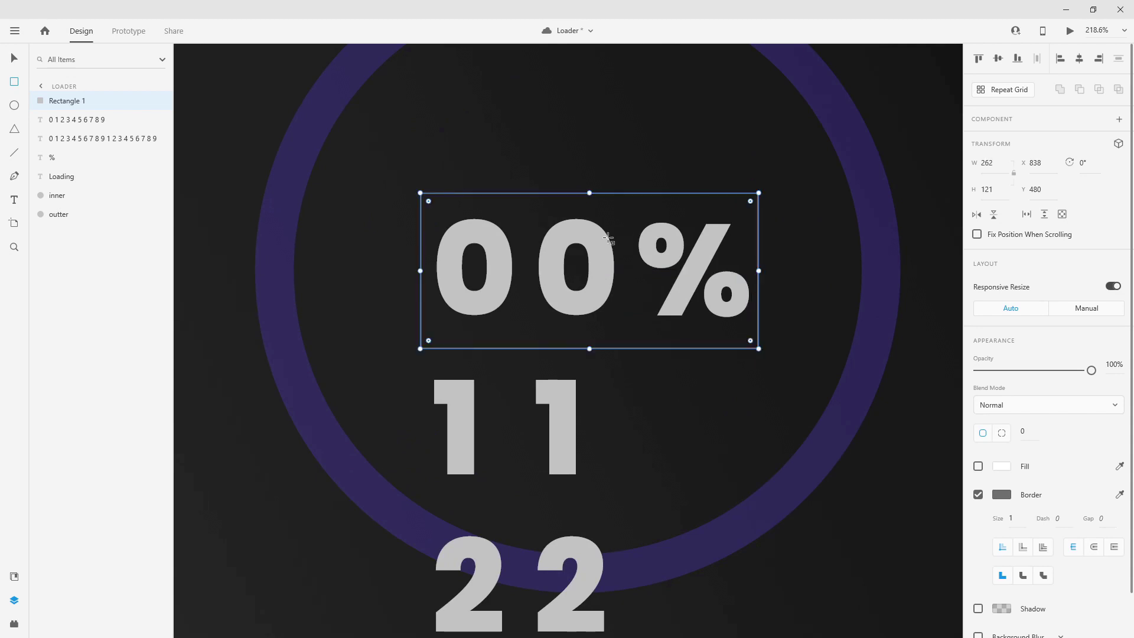
Rename the rectangle layer as mask
double_click(60, 99)
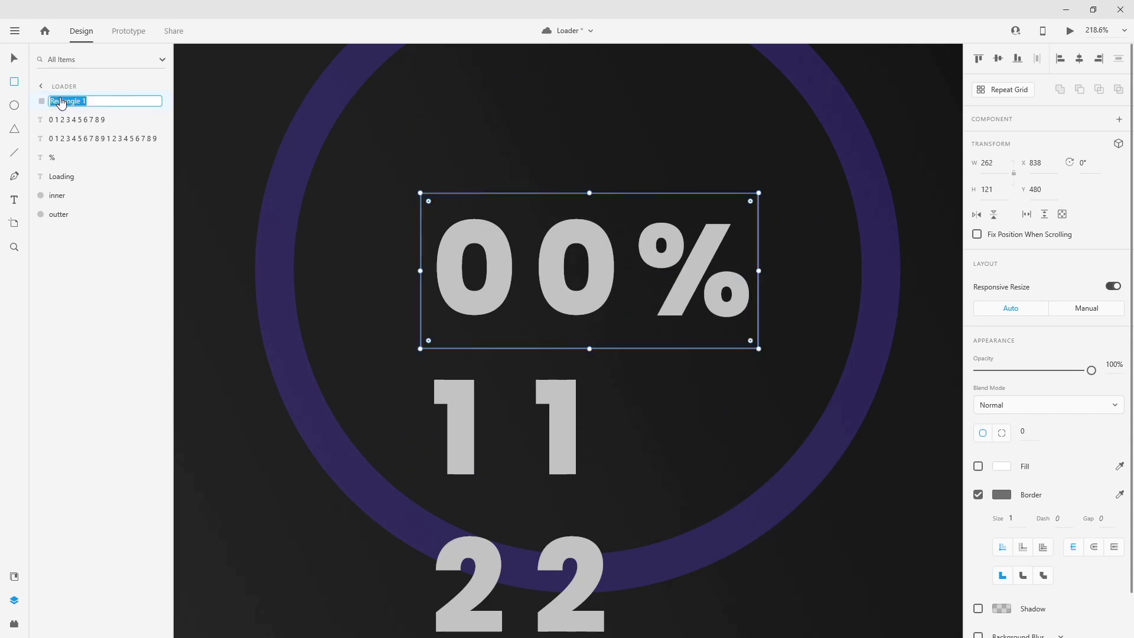
type("mask")
key("Return")
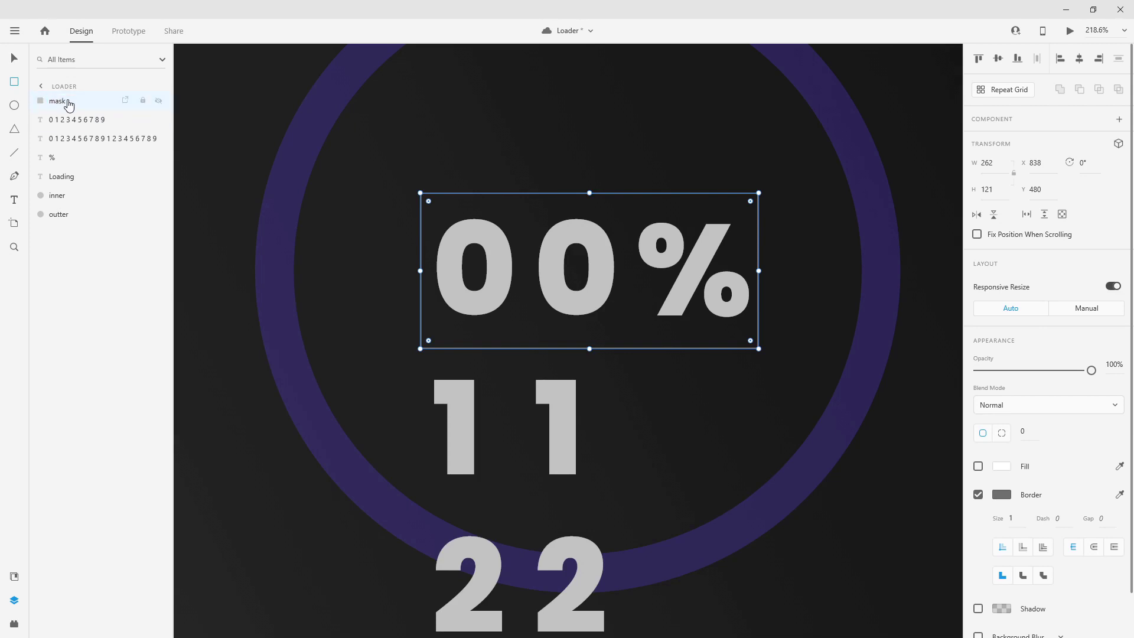
Mask both digit columns and the % sign with the rectangle, and rename the resulting group as mask
left_click(59, 157, "shift")
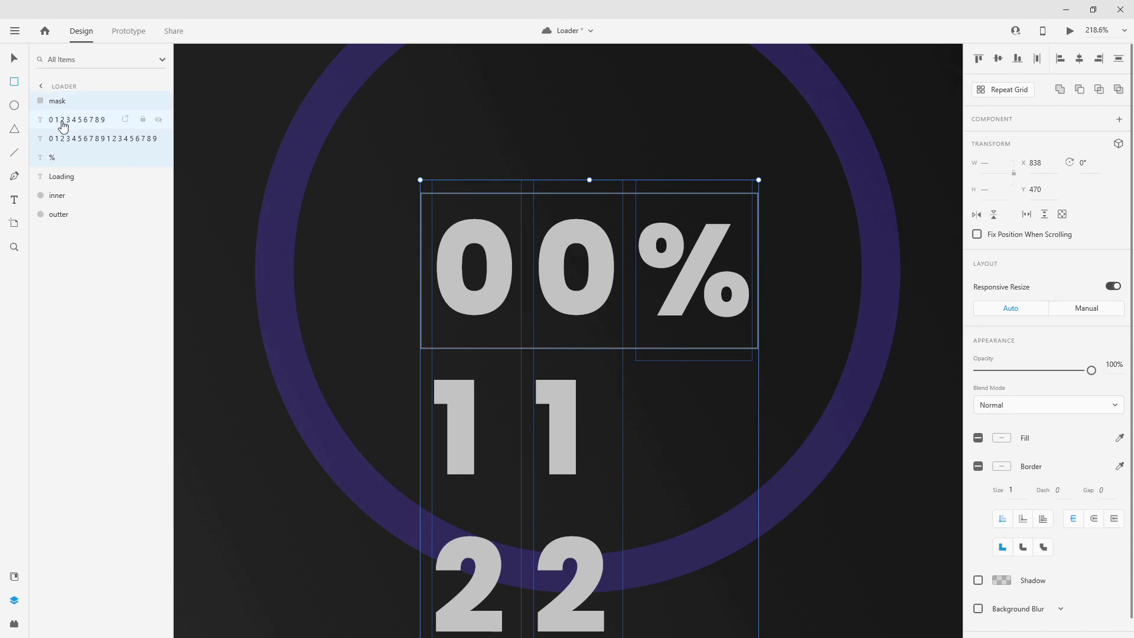
key("ctrl+shift+m")
double_click(67, 102)
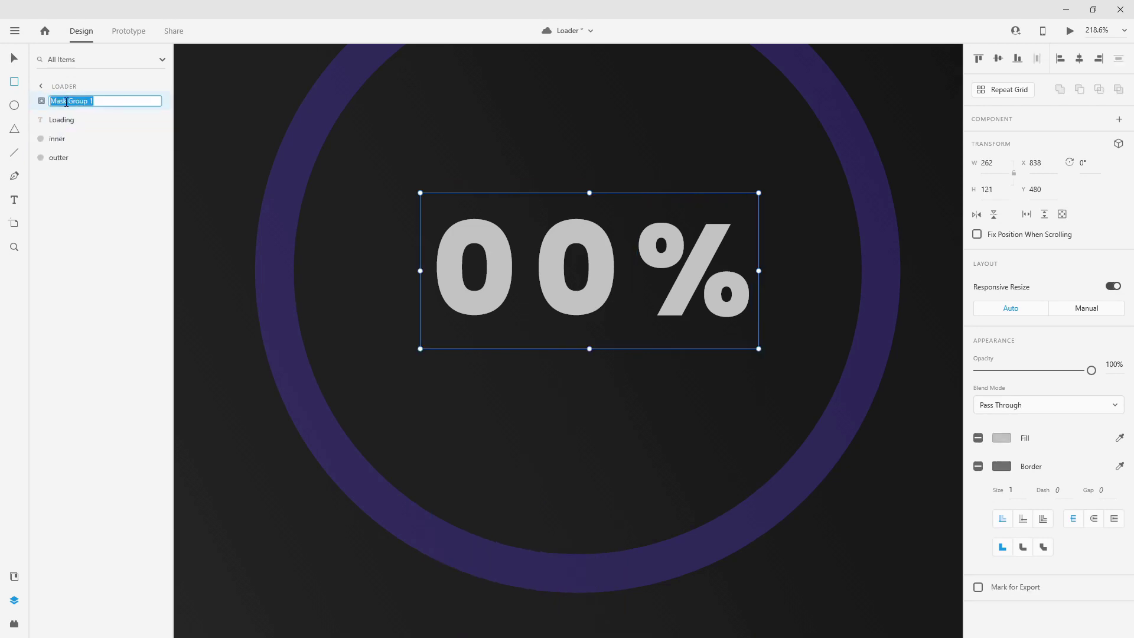
type("mask")
key("Return")
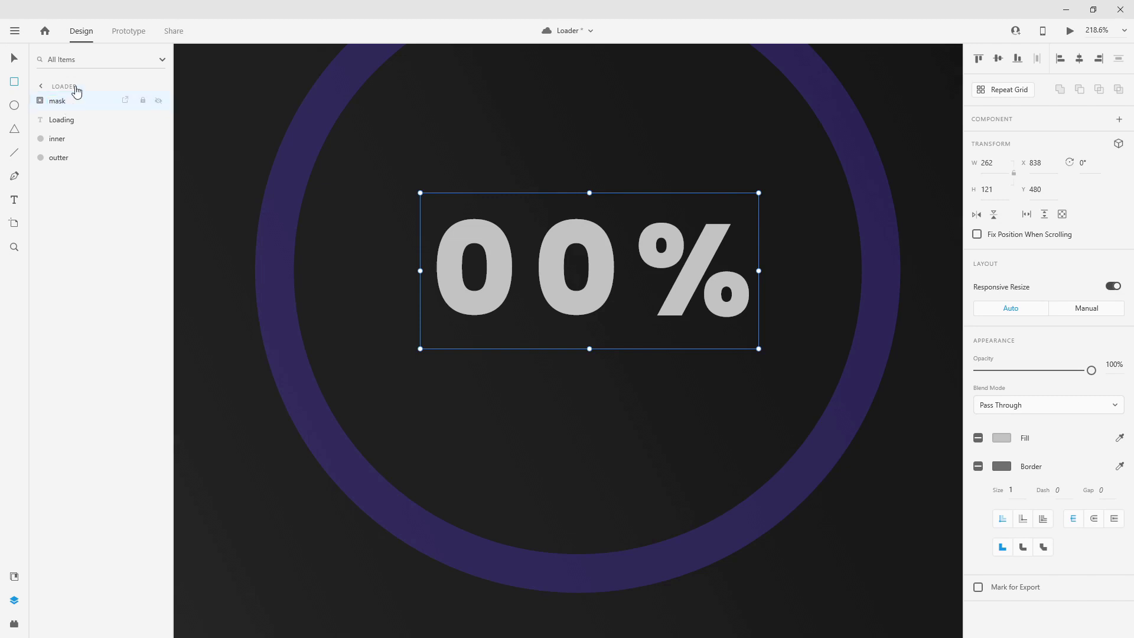
Move the Loader artboard left to X -1926, making room before the Music Streaming App artboard
key("ctrl+0")
left_click(638, 295)
scroll(437, 270, "down", 3)
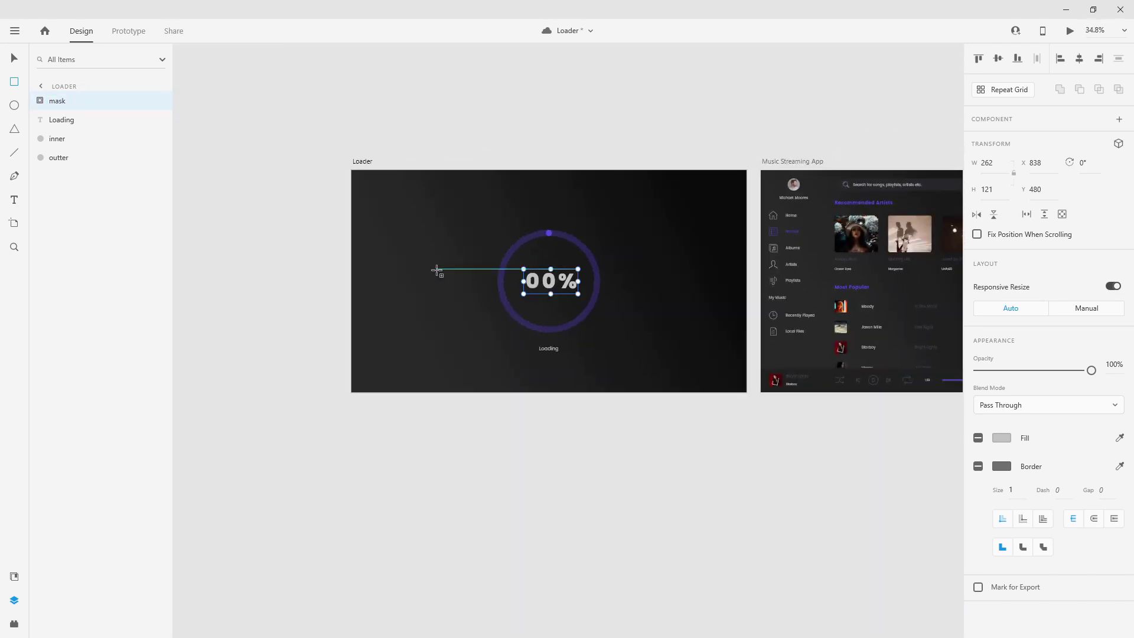
left_click(13, 59)
scroll(528, 116, "down", 3)
left_click_drag(433, 141, 200, 143)
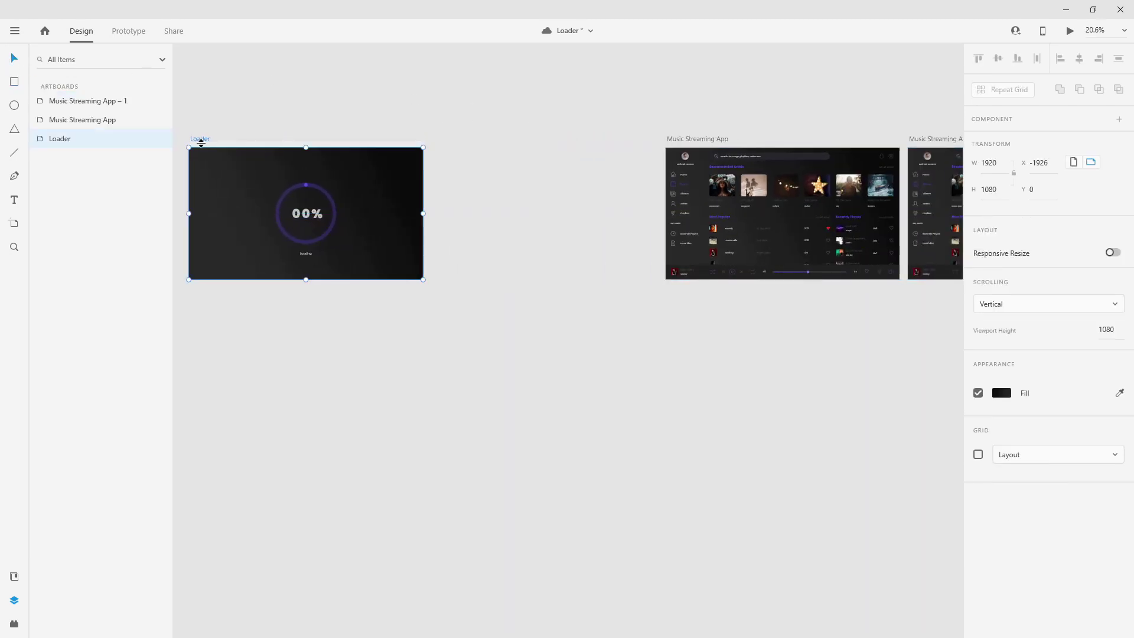
Duplicate the Loader artboard, placing the copy at X 0 and the original beside it at X -1990
key("ctrl+d")
left_click_drag(204, 140, 169, 141)
left_click_drag(500, 140, 478, 138)
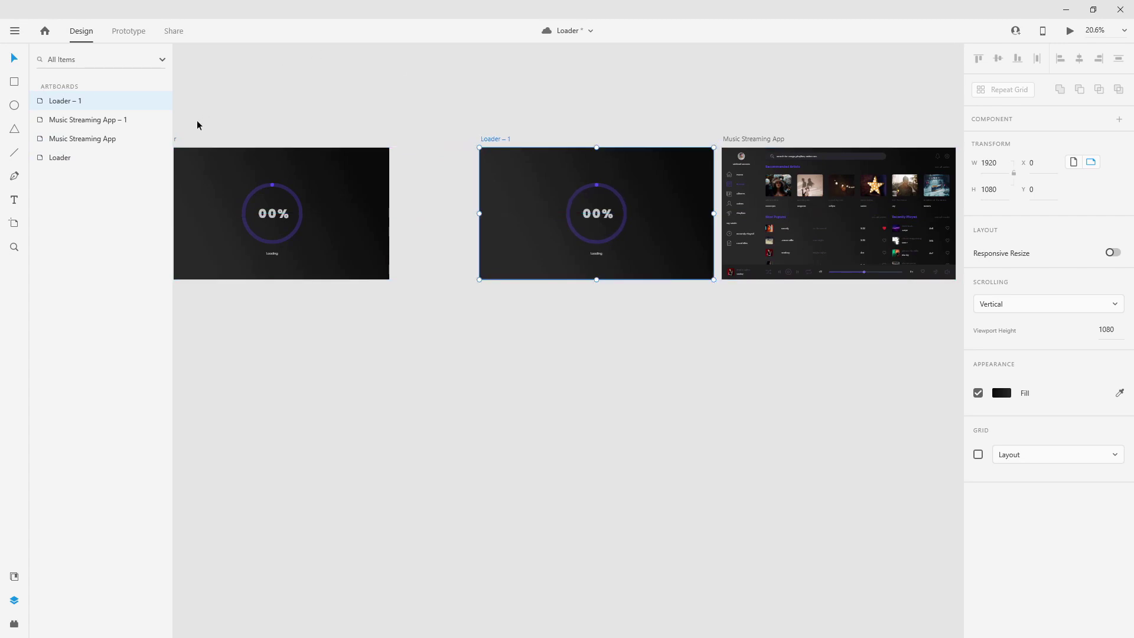
left_click_drag(174, 142, 278, 136)
scroll(278, 137, "down", 3)
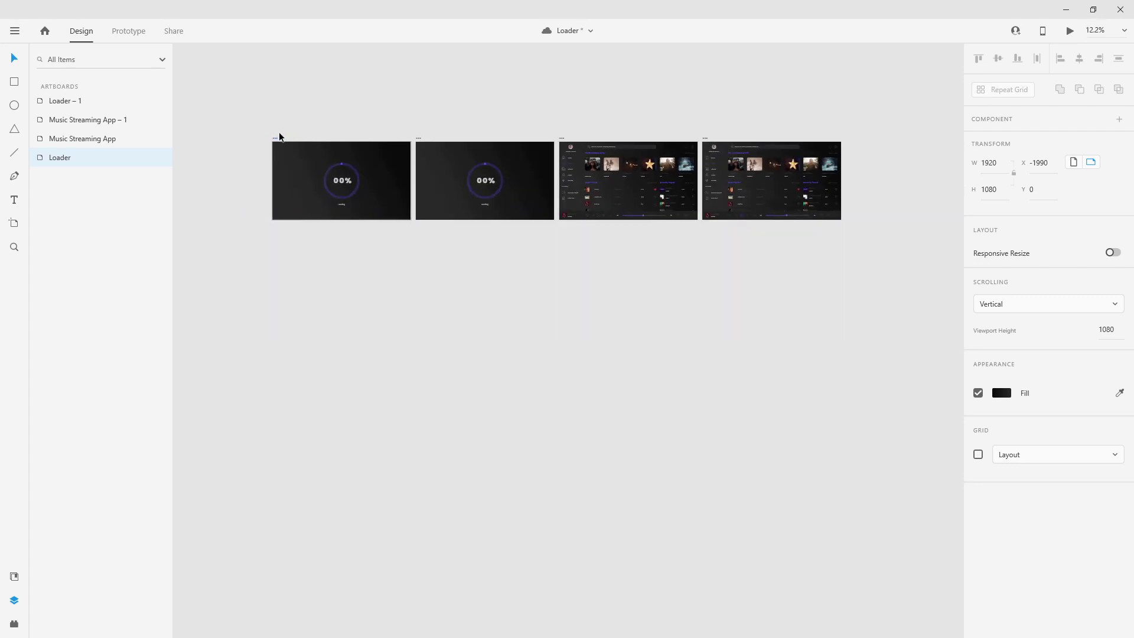
Set the border dash of the inner ring on the Loader – 1 artboard to 1600
scroll(466, 155, "up", 1)
scroll(489, 163, "up", 5)
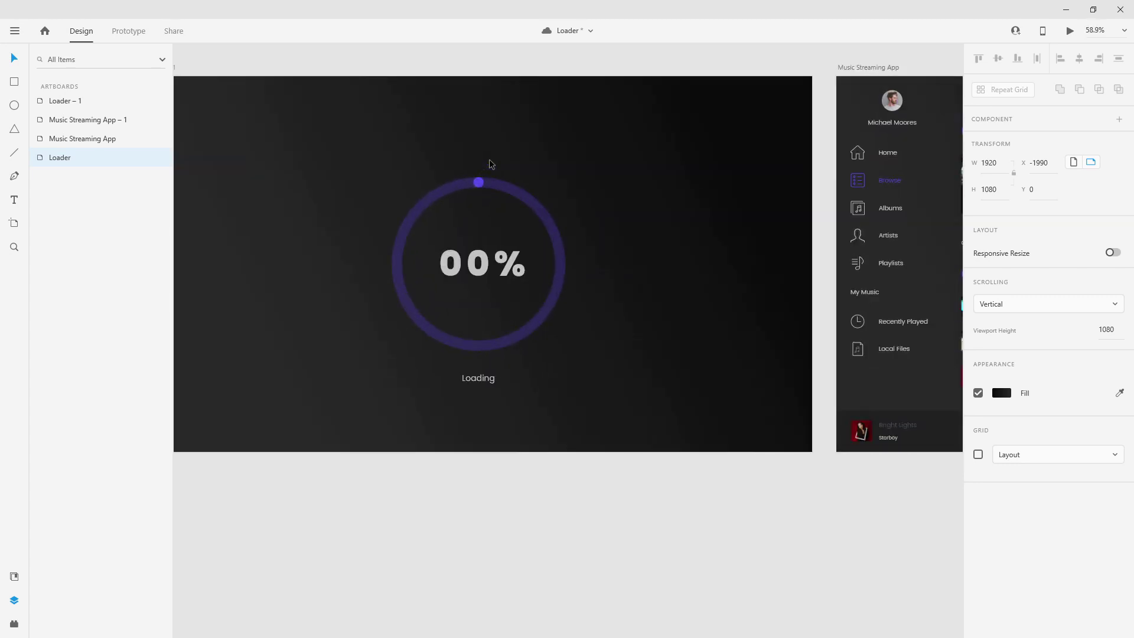
left_click(517, 196)
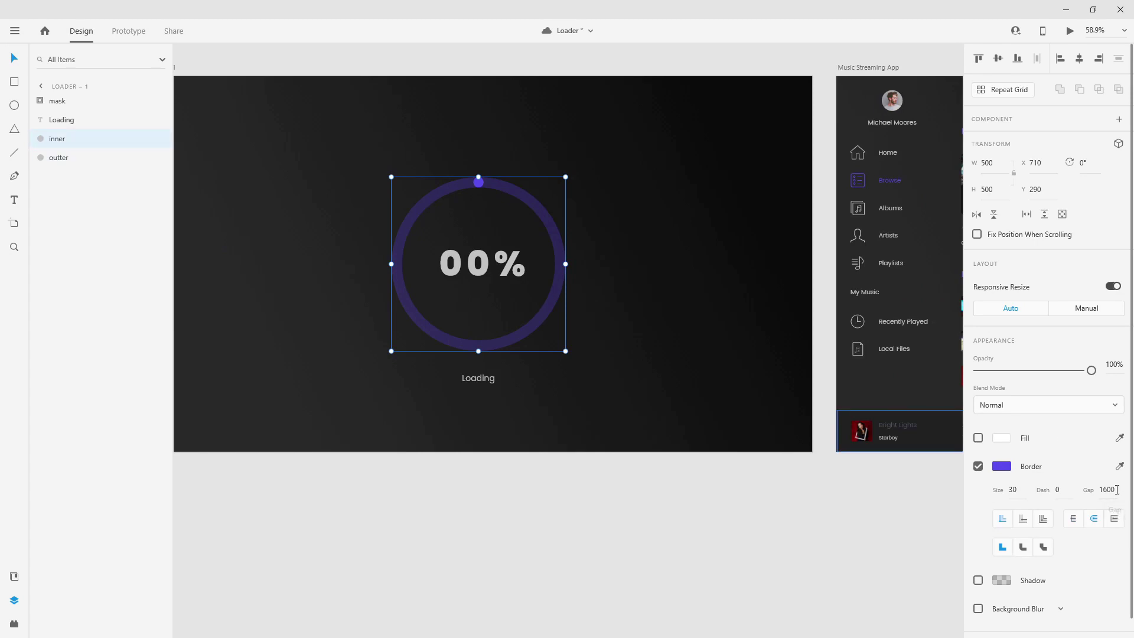
left_click(1070, 492)
key("Return")
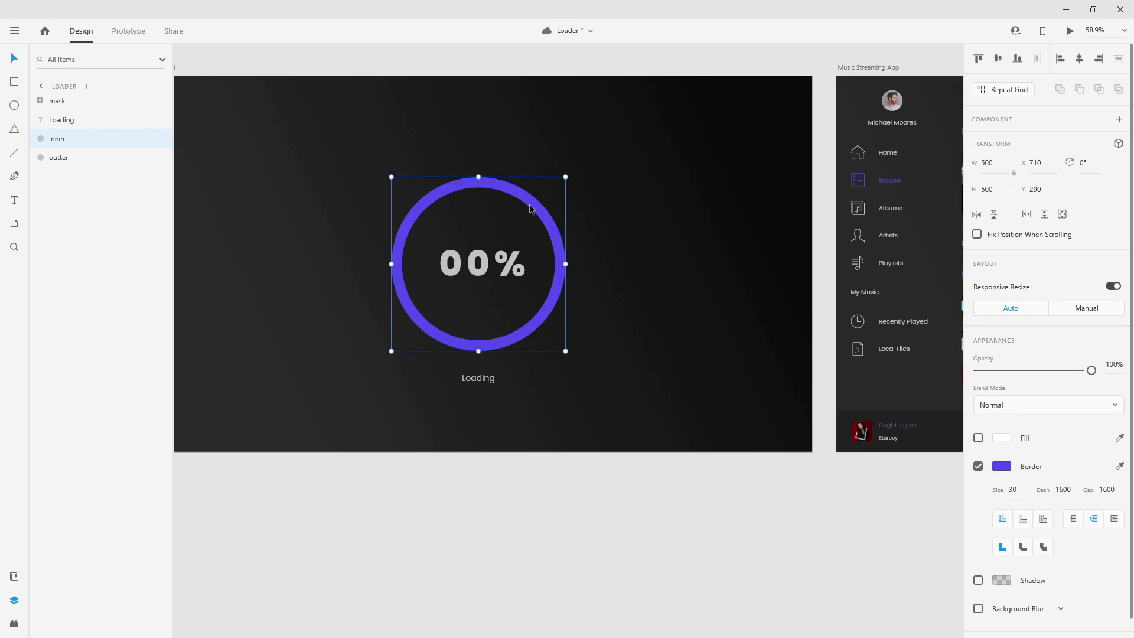
Inside the copy's mask group, move the tens digit column up to Y -637 so 9 lines up with the % sign
double_click(454, 251)
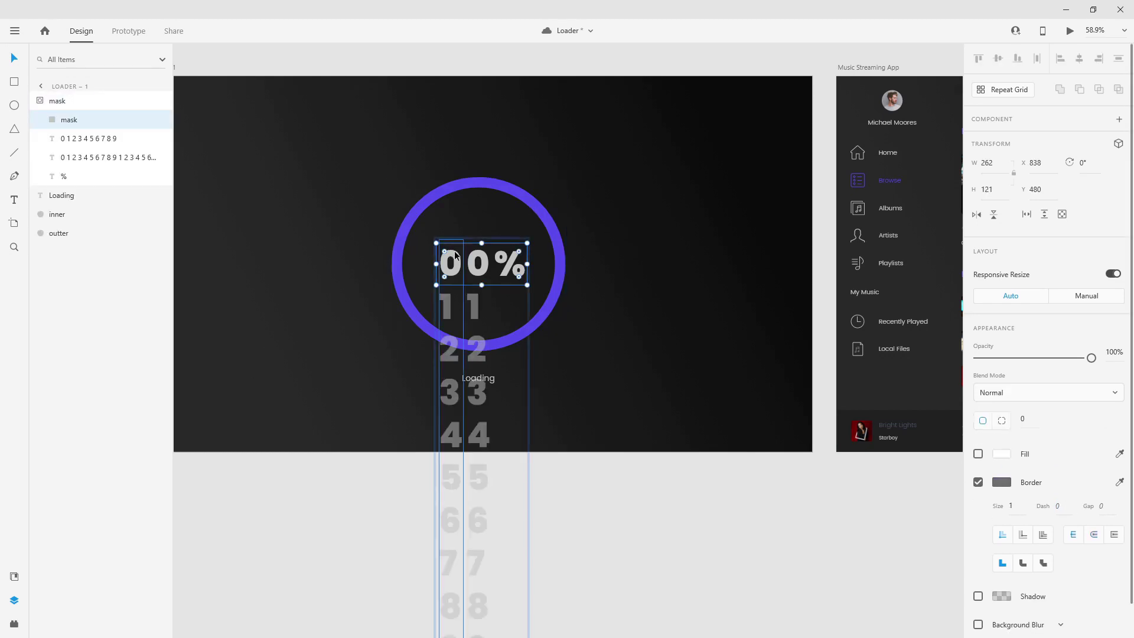
left_click(103, 139)
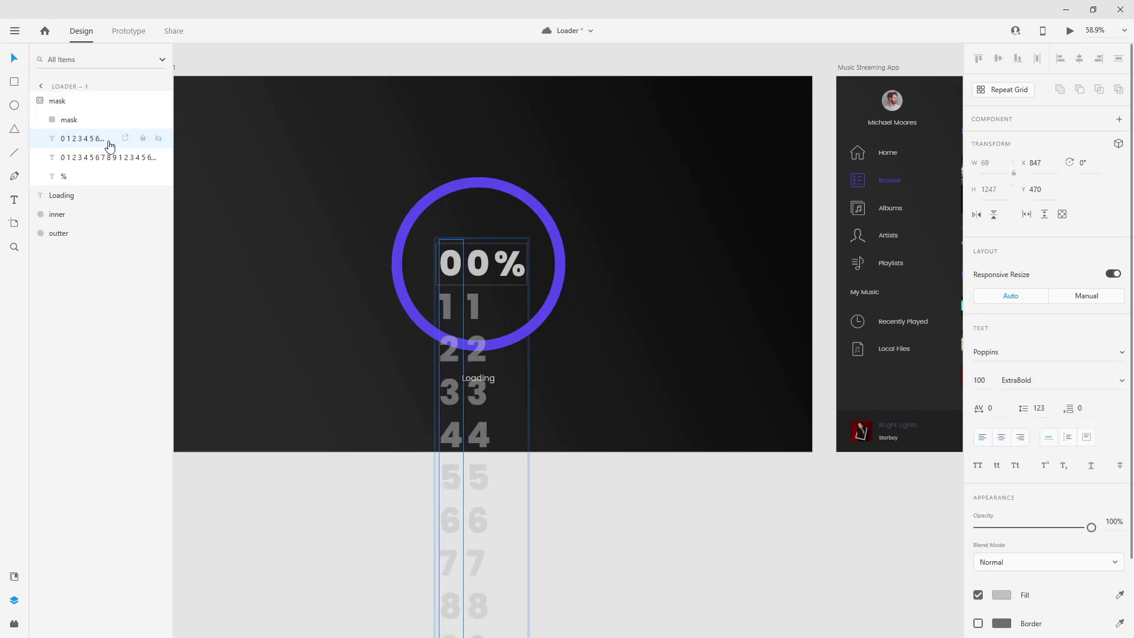
scroll(451, 615, "down", 3)
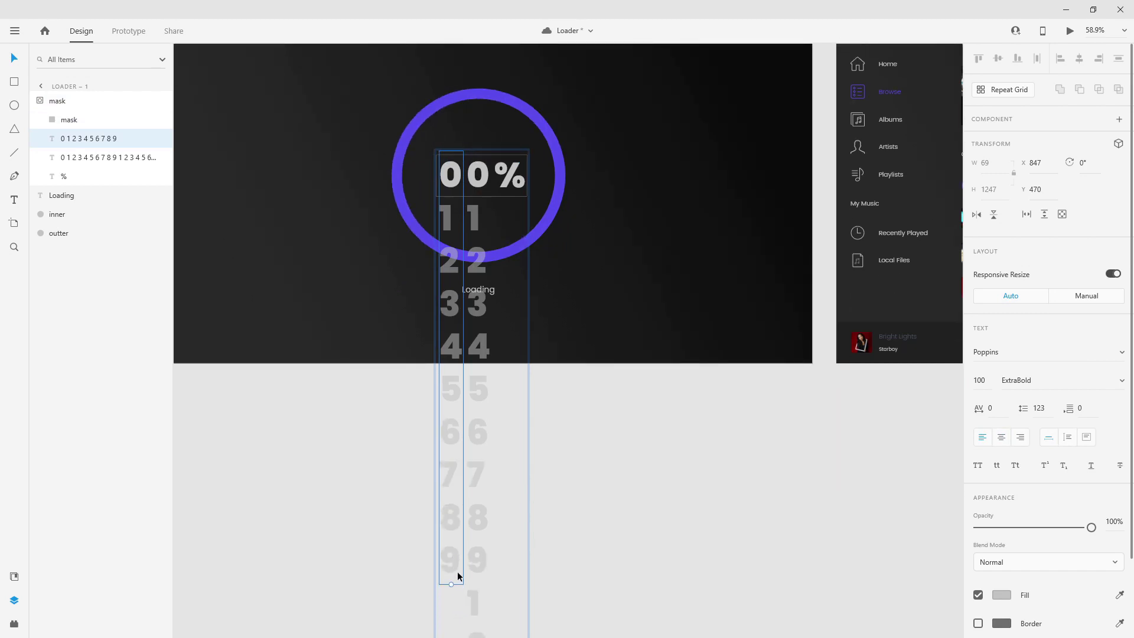
left_click_drag(456, 567, 468, 182)
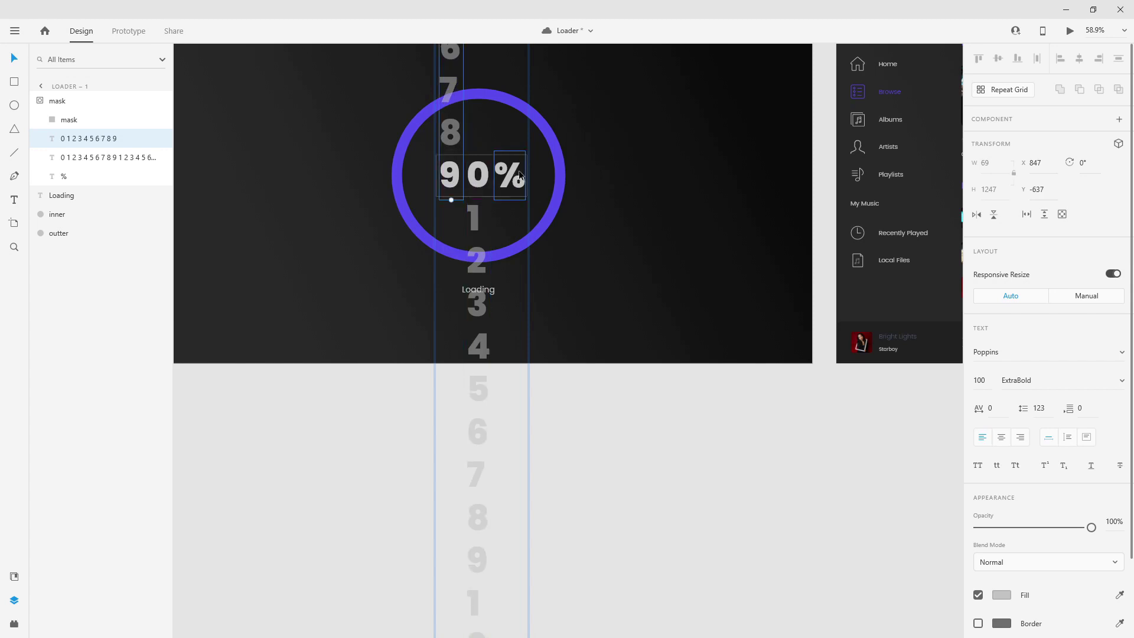
Move the ones digit column up to Y -1744 so its last 9 lines up with the % sign, and deselect it
left_click(501, 183)
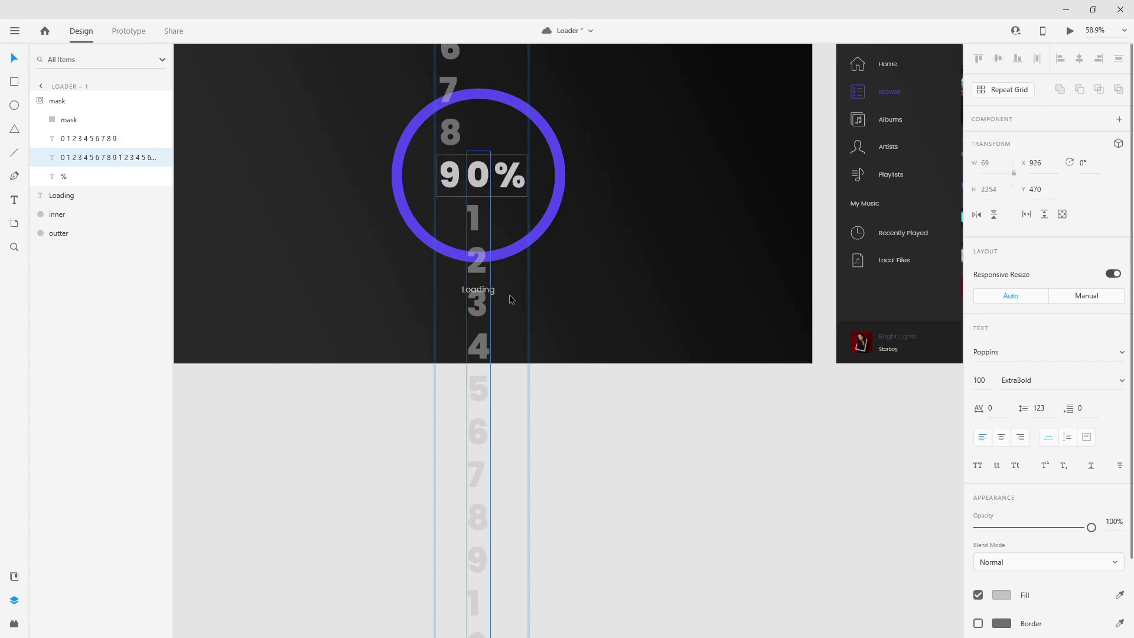
scroll(512, 301, "down", 4)
left_click_drag(499, 601, 511, 251)
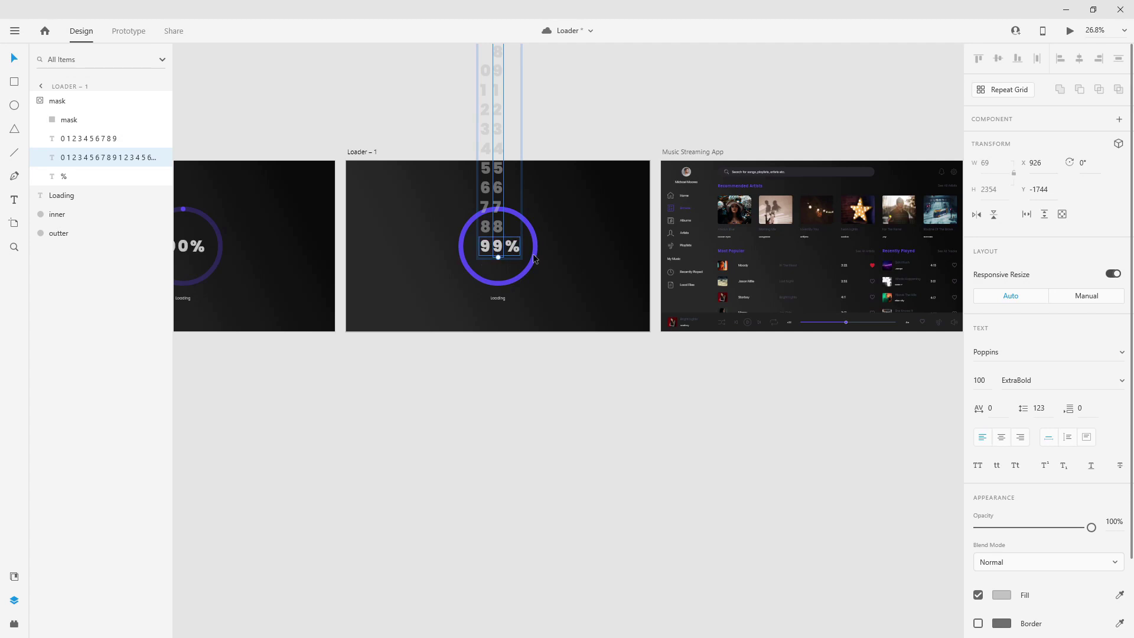
left_click(579, 400)
scroll(581, 402, "down", 2)
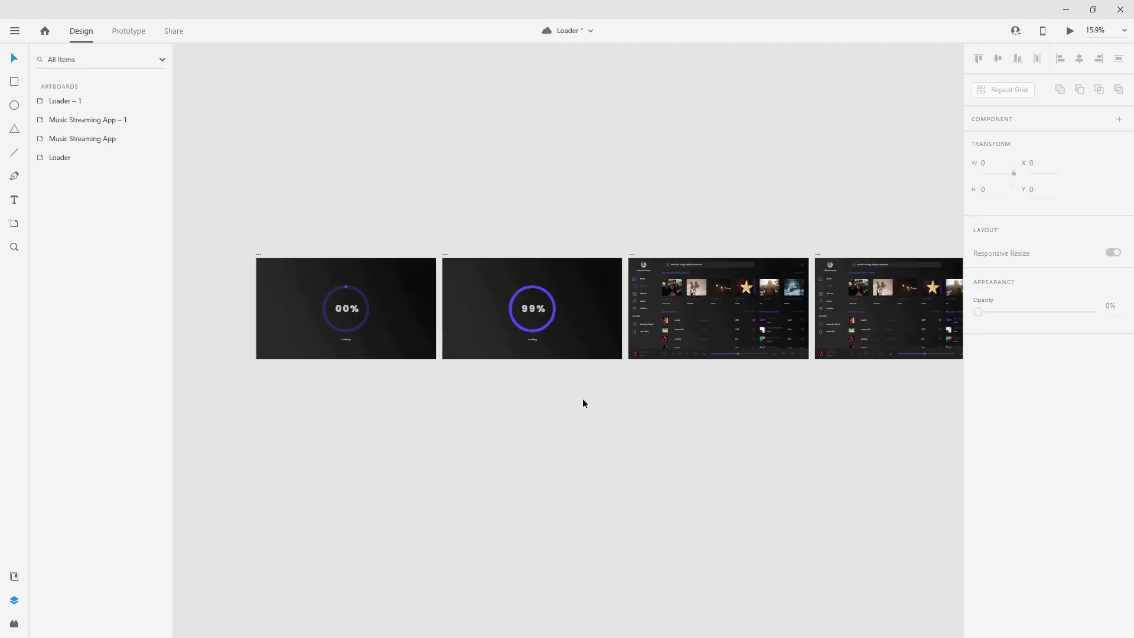
In Prototype mode, link the mask group on the Loader artboard to the Loader – 1 artboard
scroll(582, 403, "down", 1)
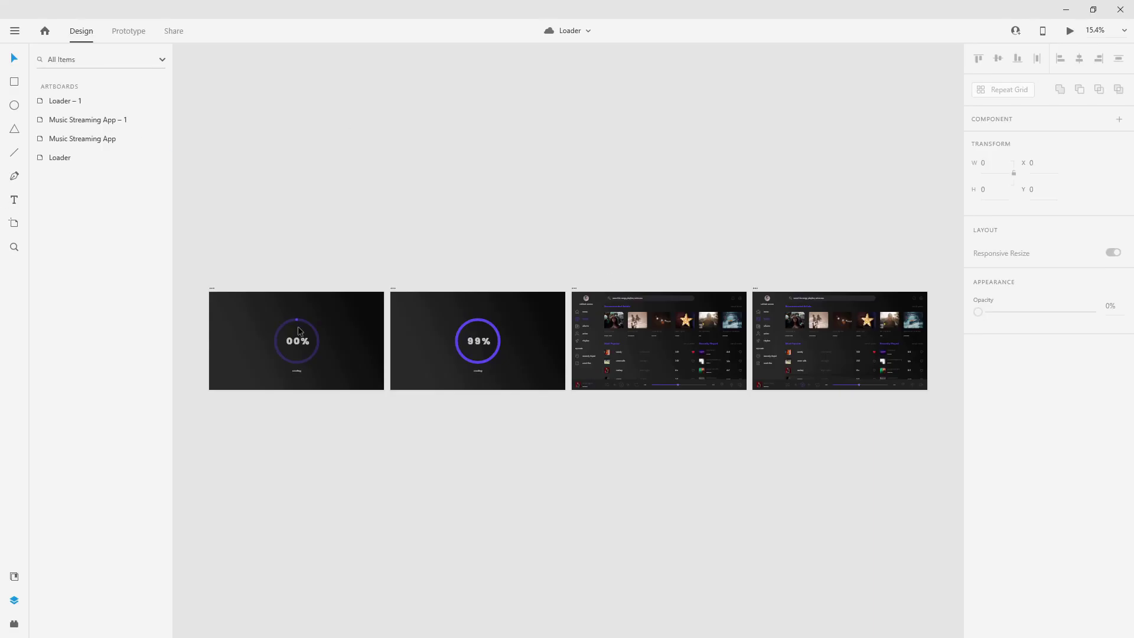
scroll(289, 336, "up", 3)
left_click(128, 30)
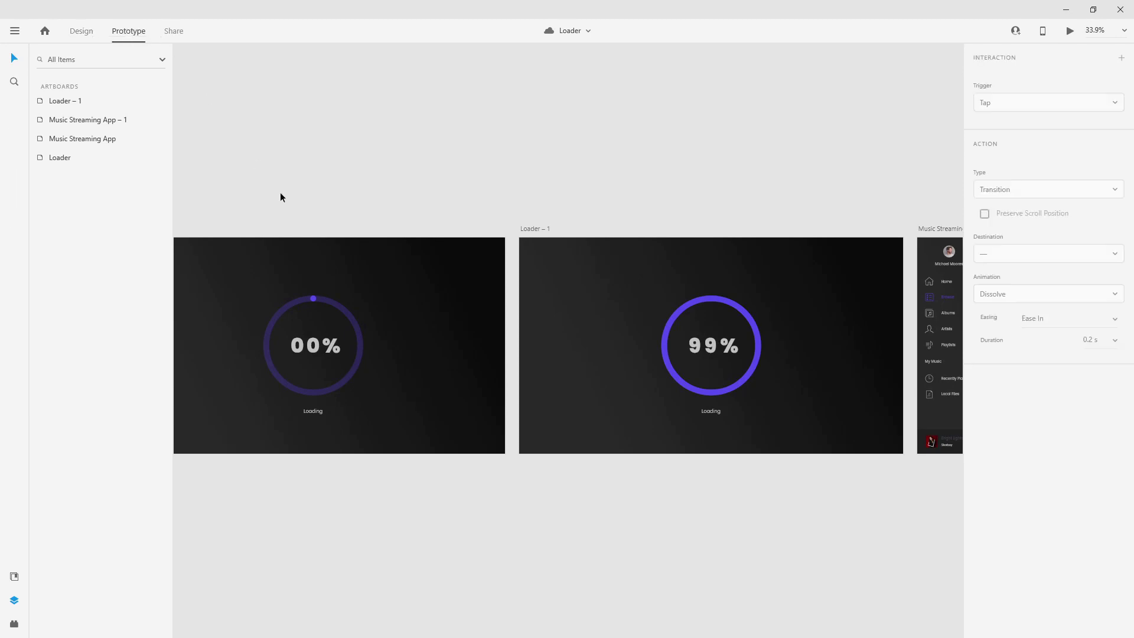
scroll(281, 197, "down", 3)
left_click(328, 273)
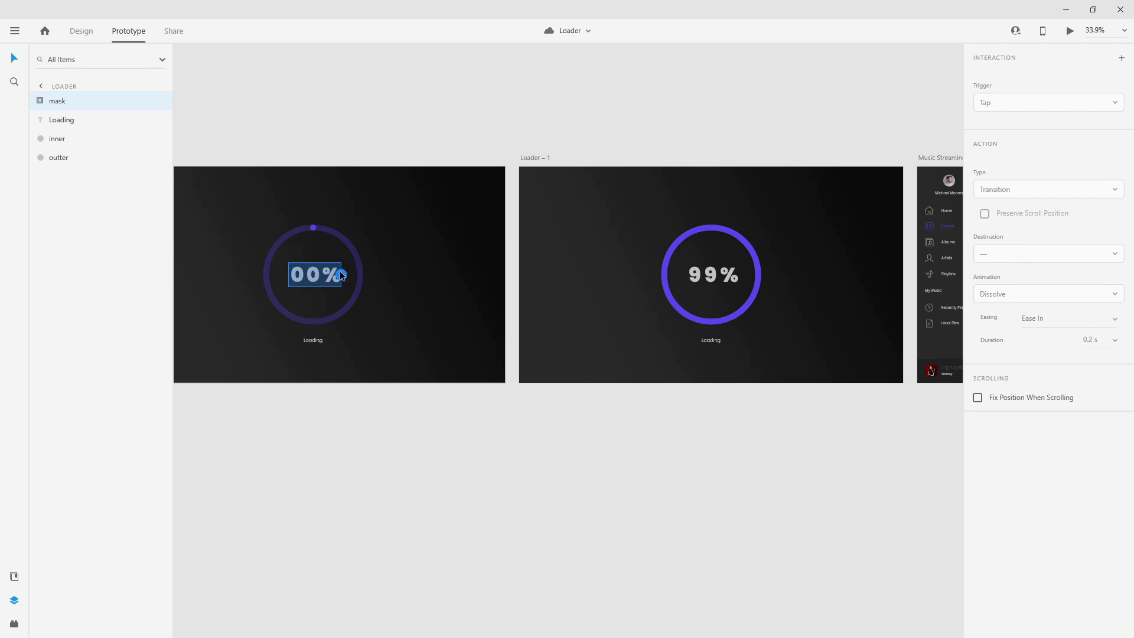
left_click_drag(341, 274, 687, 298)
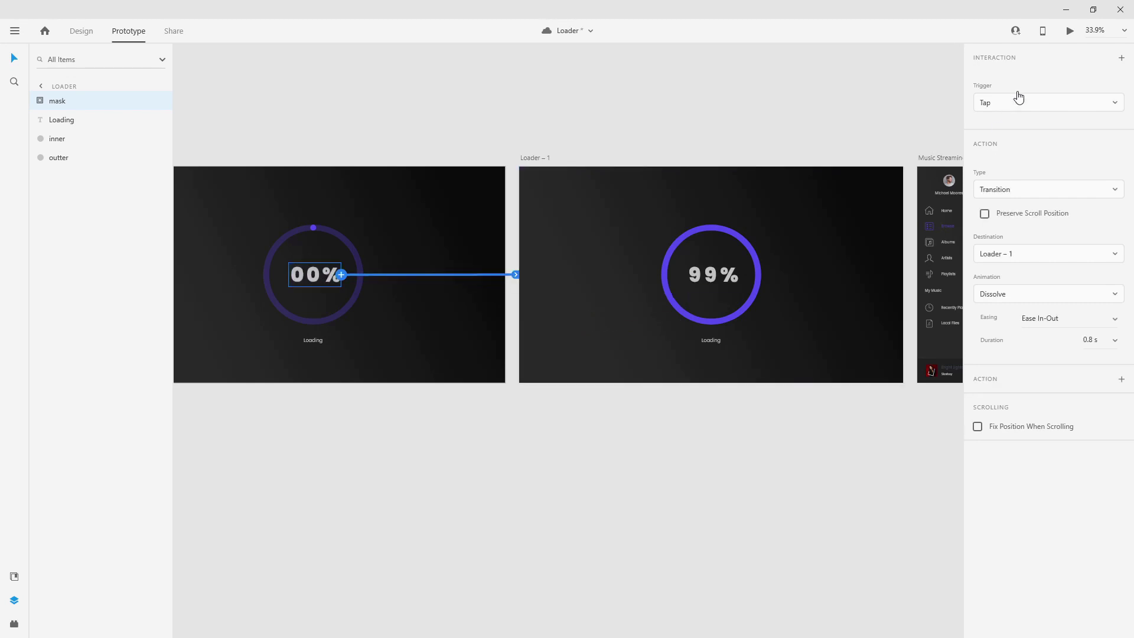
Set the mask group's tap interaction to Auto-Animate with a duration of 5 s
left_click(1004, 194)
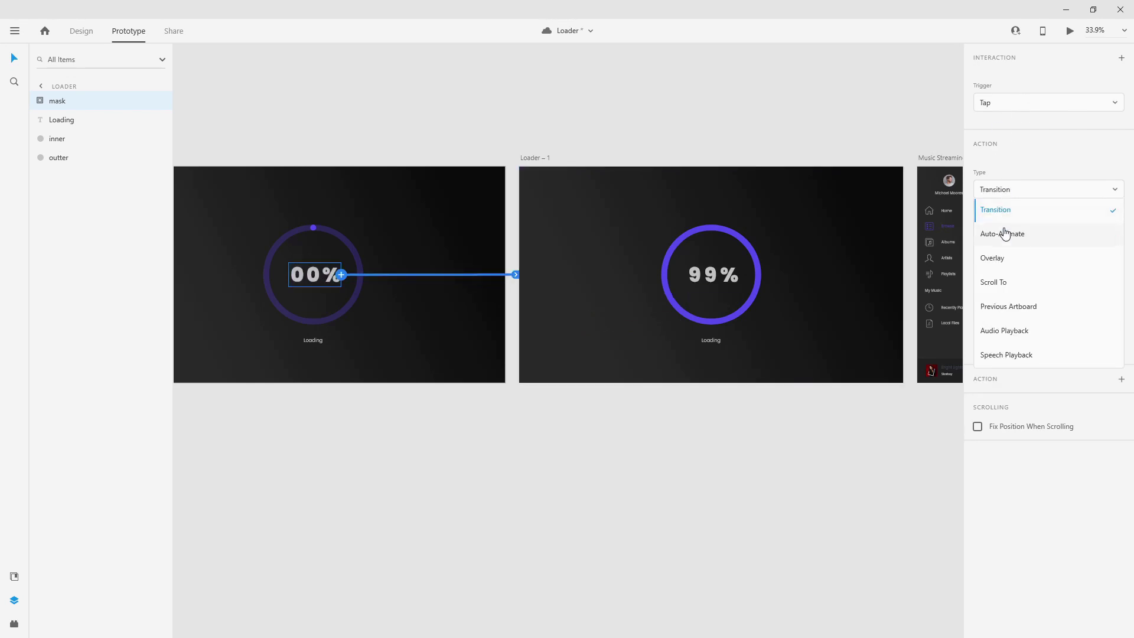
left_click(1004, 234)
left_click(1093, 274)
type("5 s")
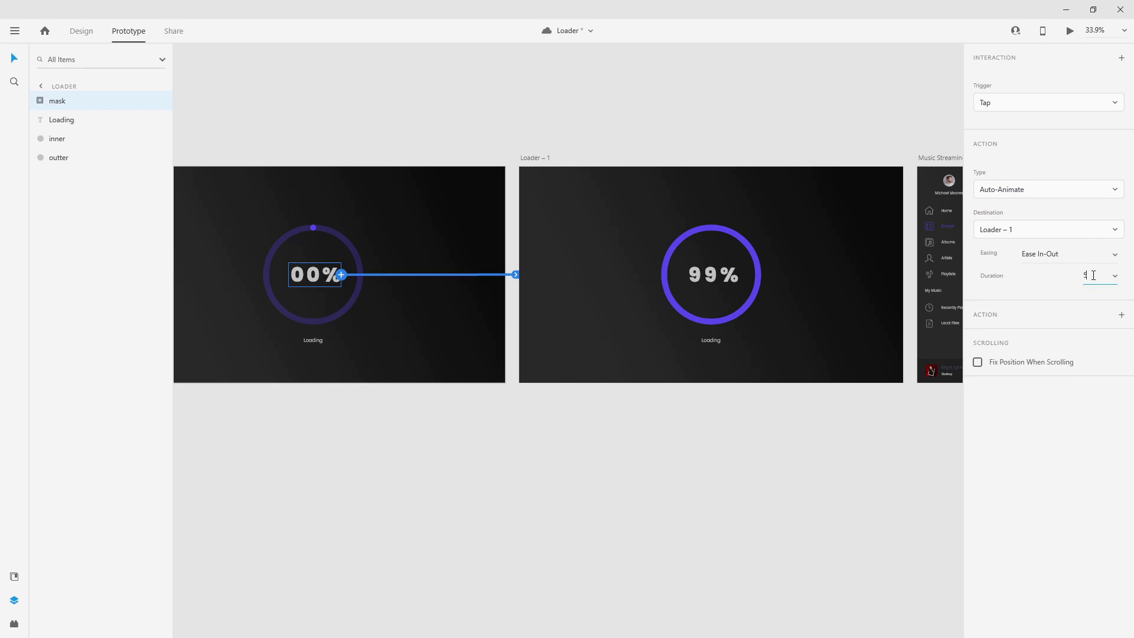
Link the Loader – 1 artboard to the Music Streaming App artboard with a Time trigger and a 0.8 s delay
left_click(530, 159)
scroll(649, 198, "down", 3)
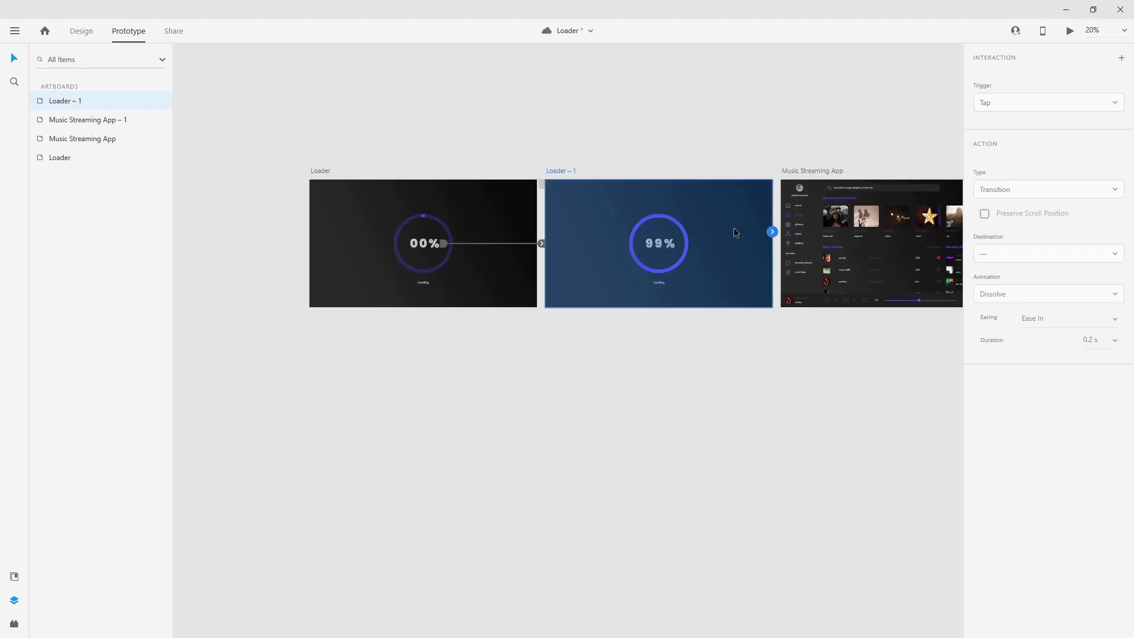
left_click_drag(773, 231, 838, 265)
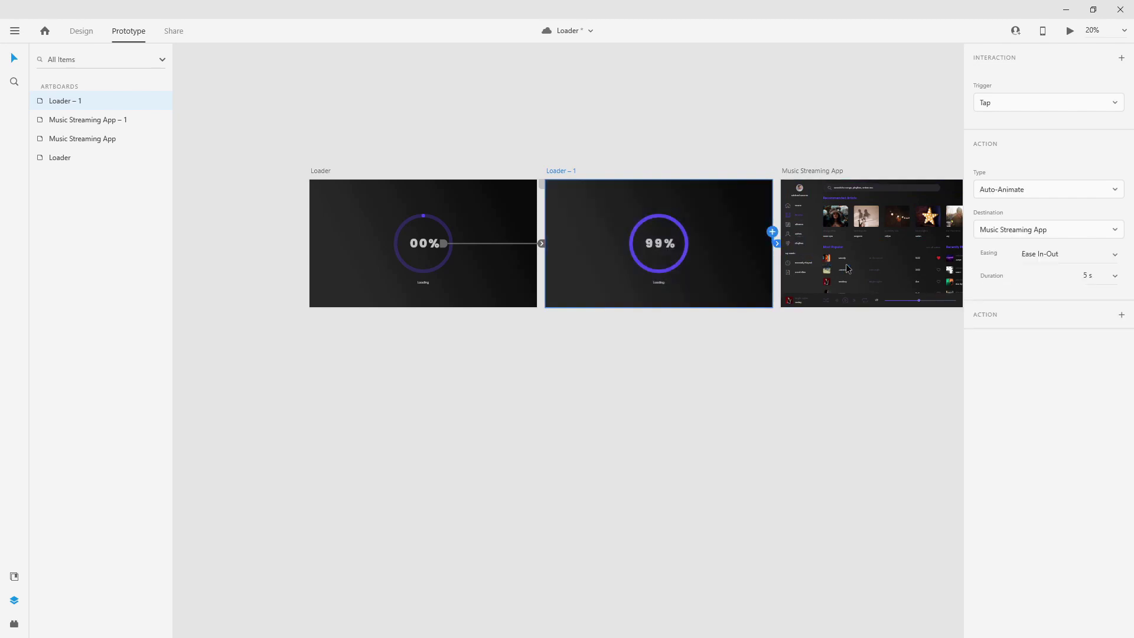
left_click(1009, 101)
left_click(995, 172)
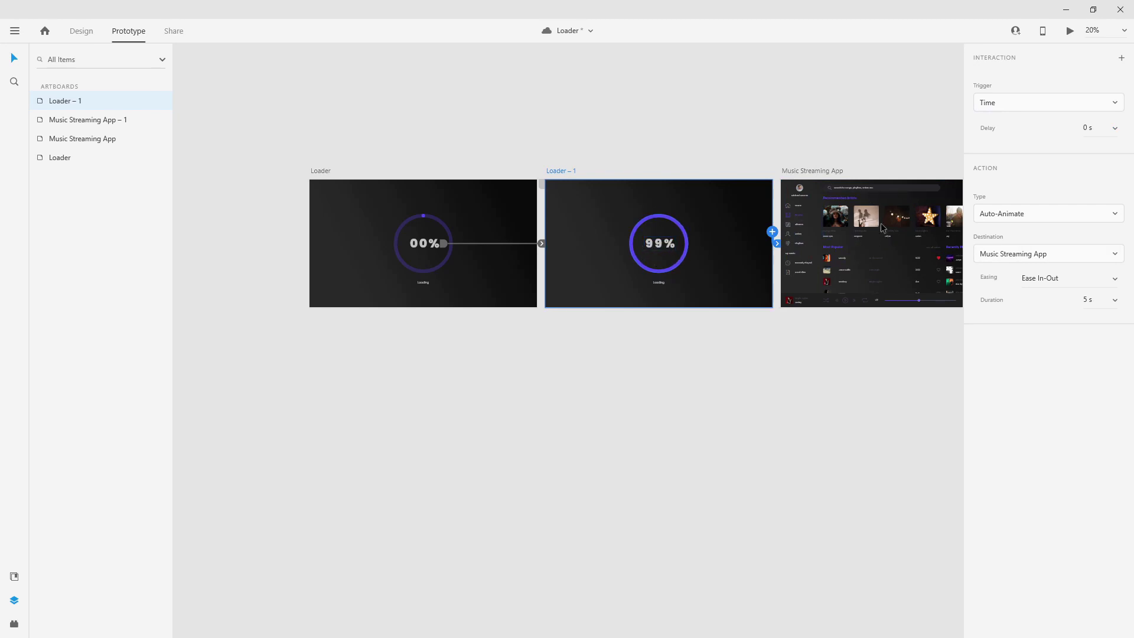
left_click(1115, 131)
left_click(1080, 221)
left_click(1114, 131)
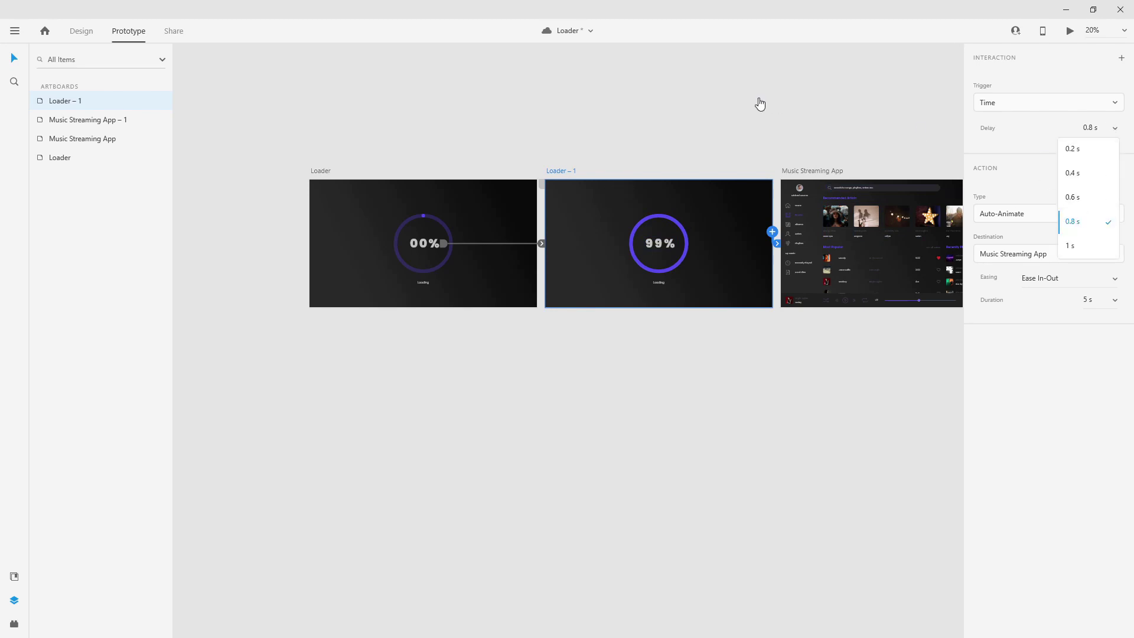
left_click(1018, 180)
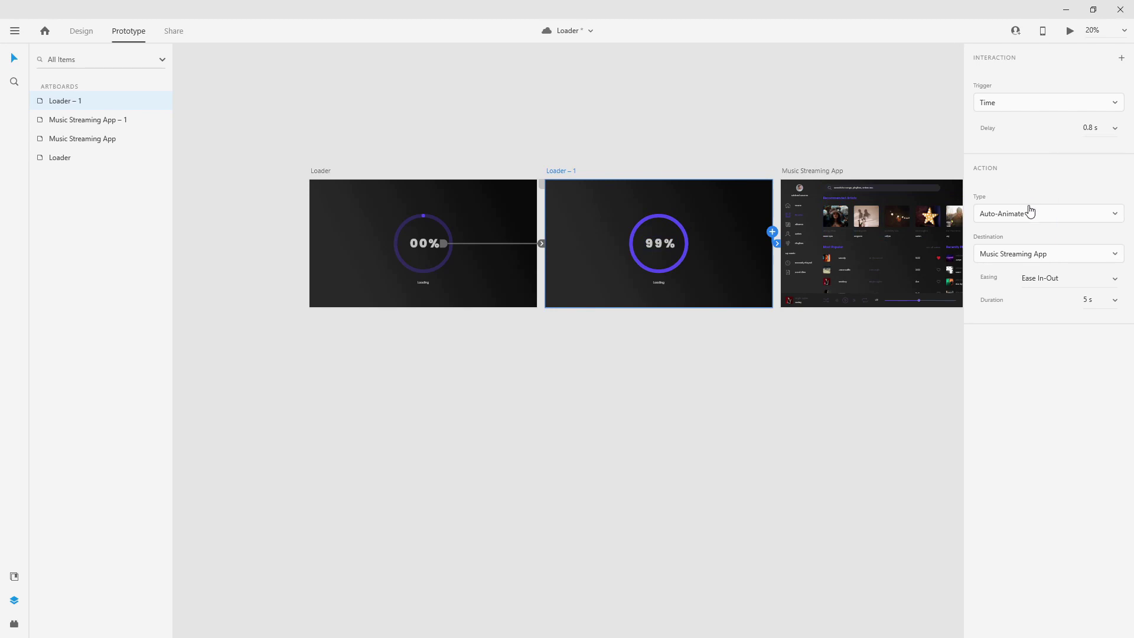
Change the Loader – 1 artboard's action to a Transition with a duration of 0.8 s
left_click(1029, 213)
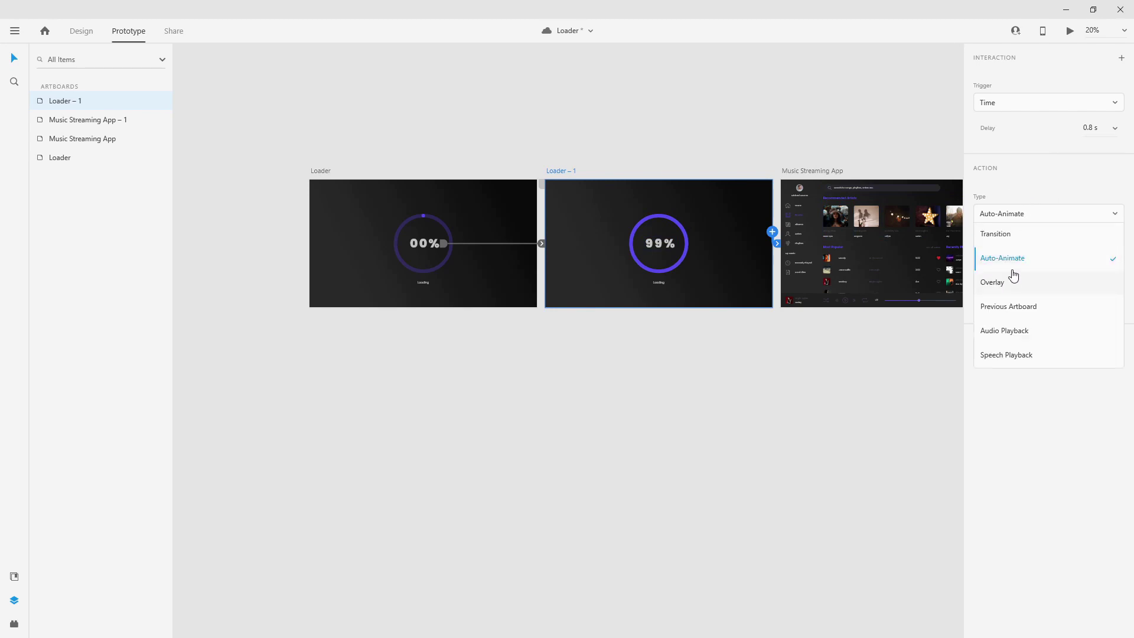
left_click(1017, 234)
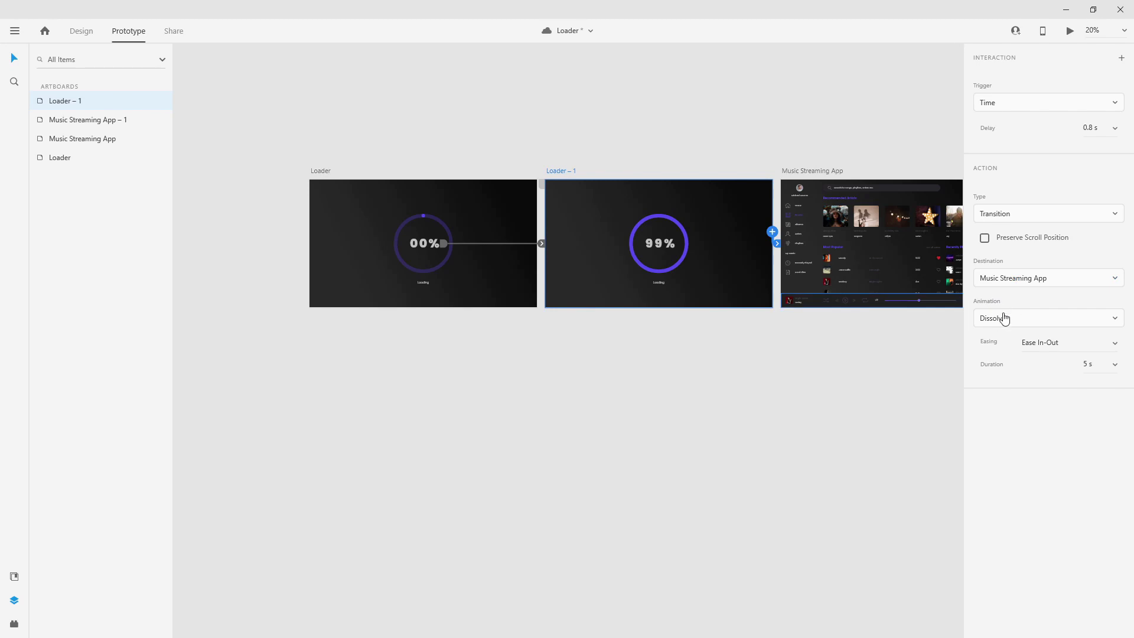
left_click(1114, 364)
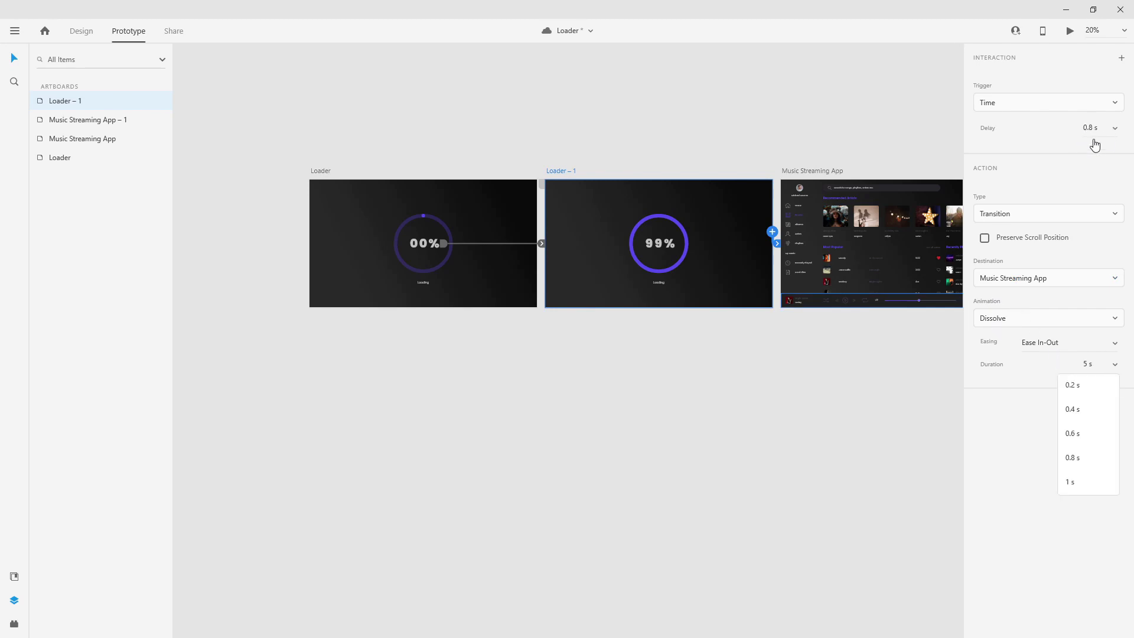
left_click(1085, 465)
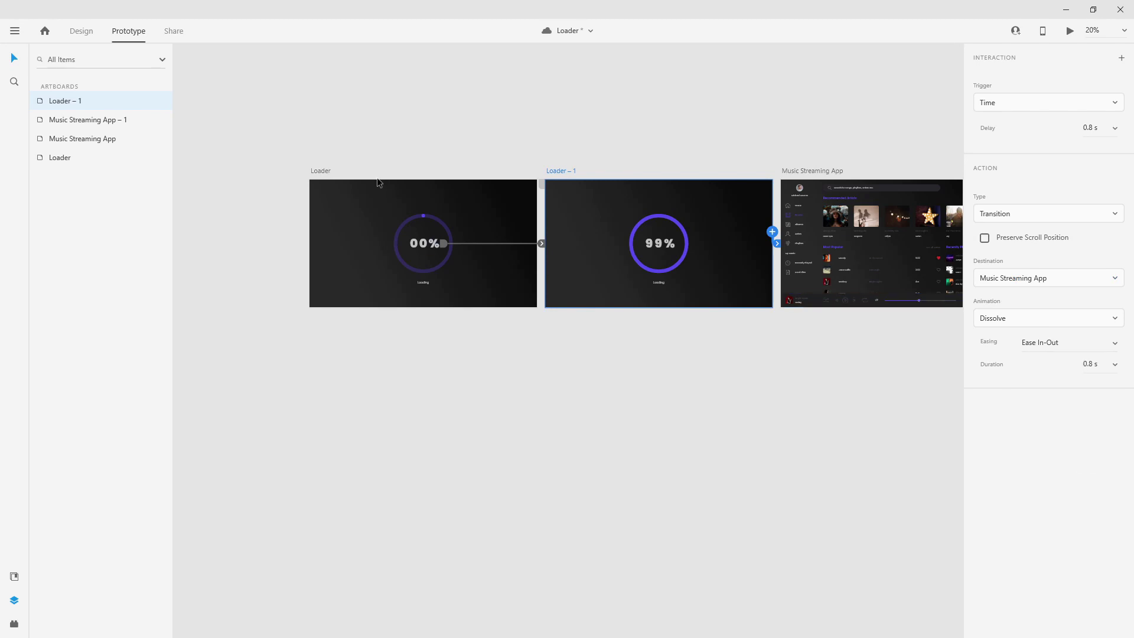
Preview the prototype from the Loader artboard in a maximized window and like the song Last Night in the Most Popular list
left_click(315, 172)
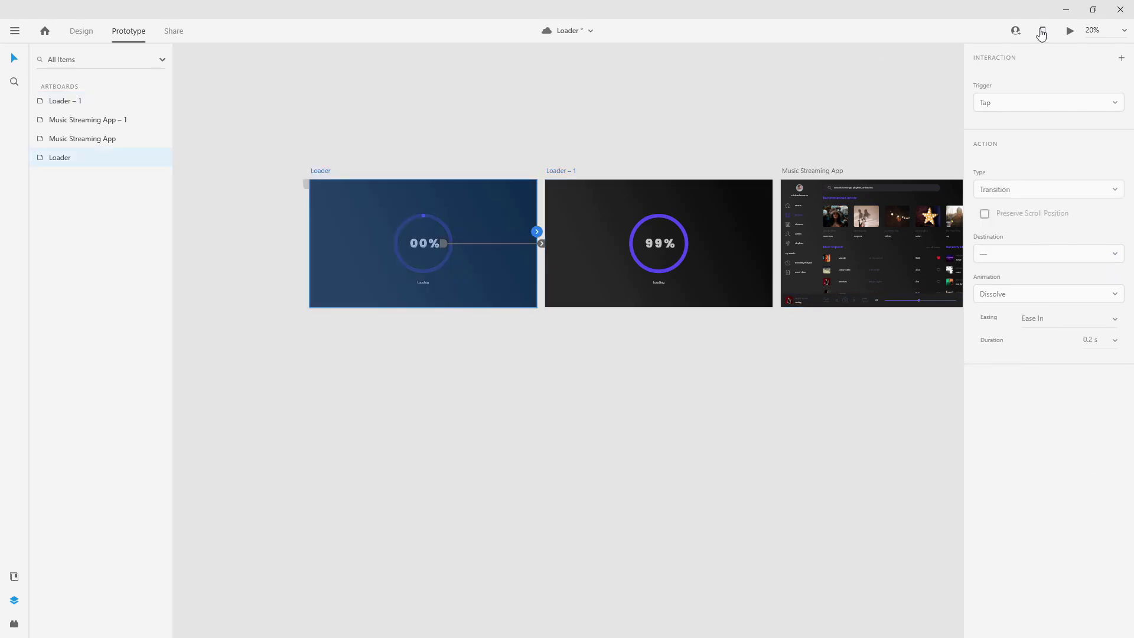
left_click(1069, 30)
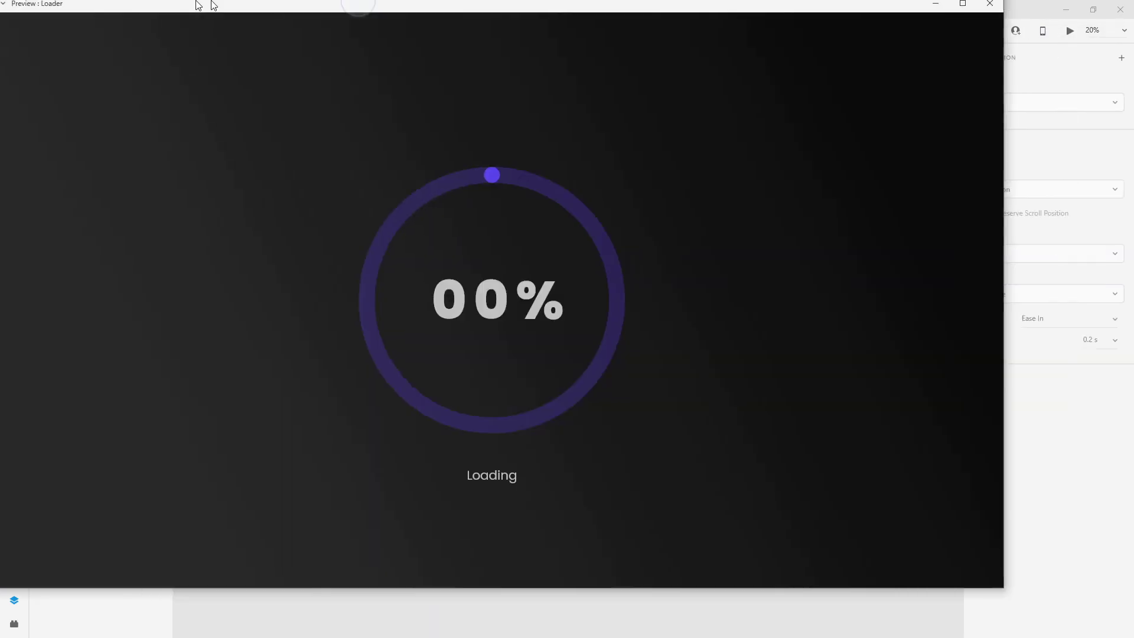
double_click(186, 5)
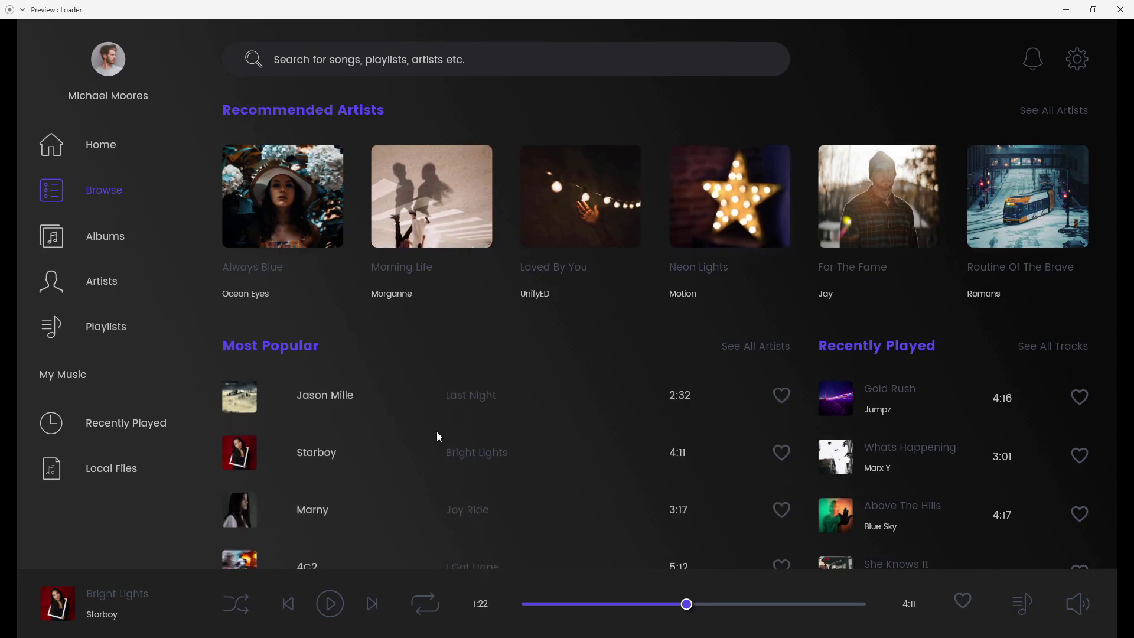
left_click(783, 456)
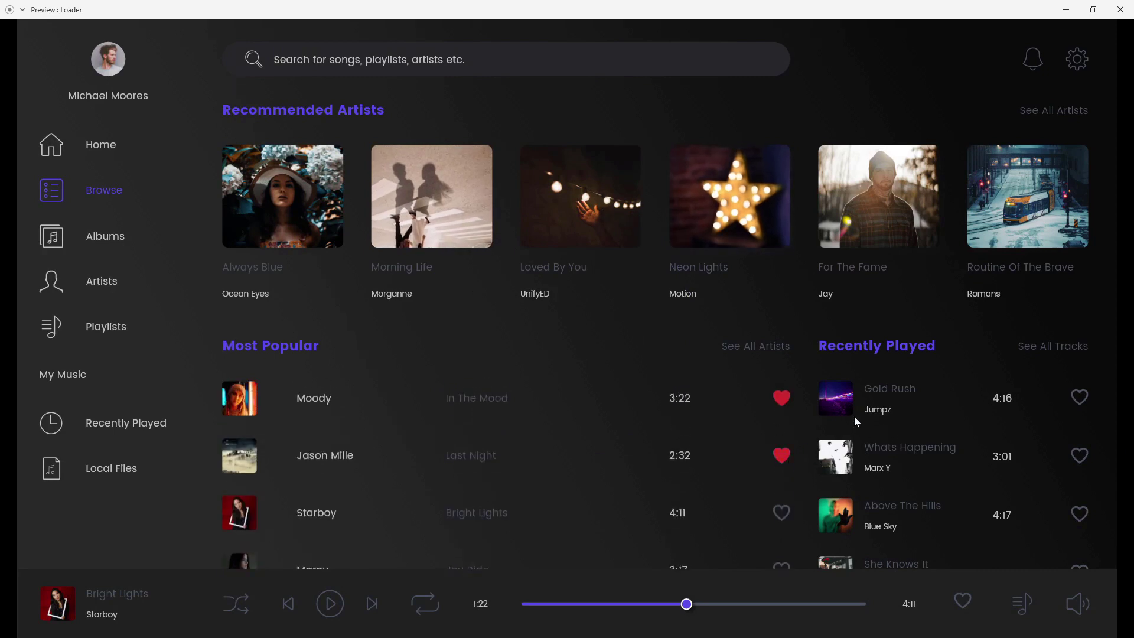